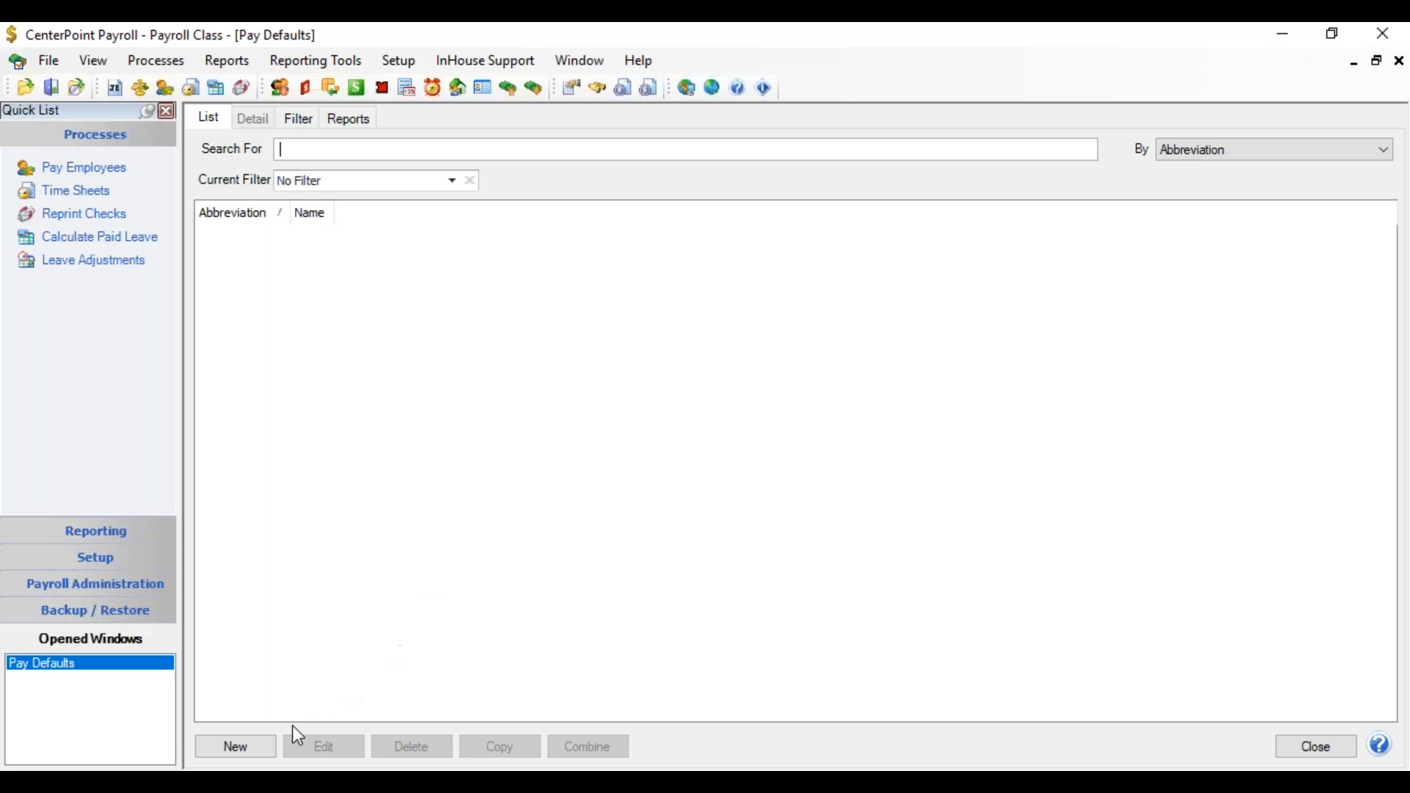
Create a new pay default with Grand Lake Tour as both its abbreviation and its name.
left_click(240, 748)
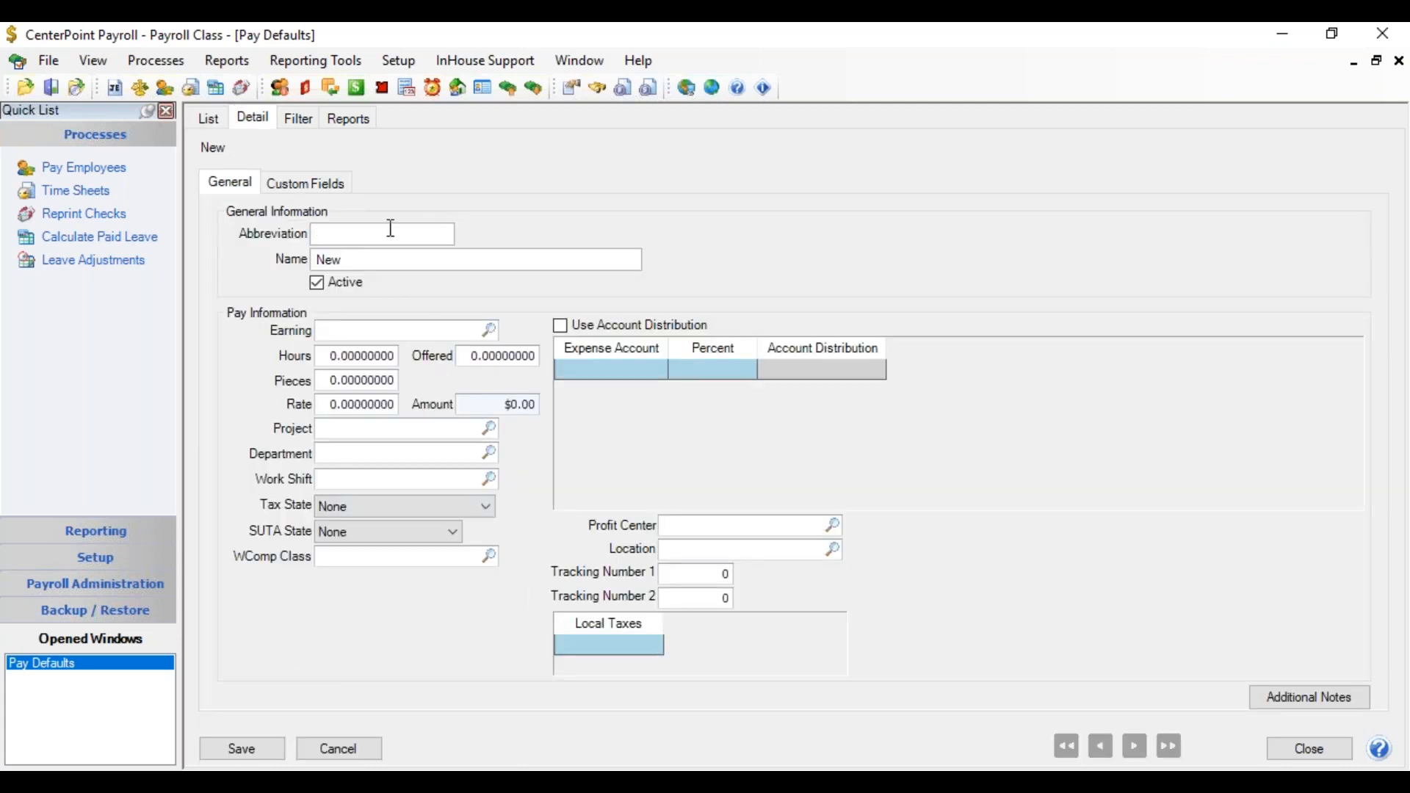
type("Grand Lake Tour")
key("Tab")
type("Grand Lake Tour")
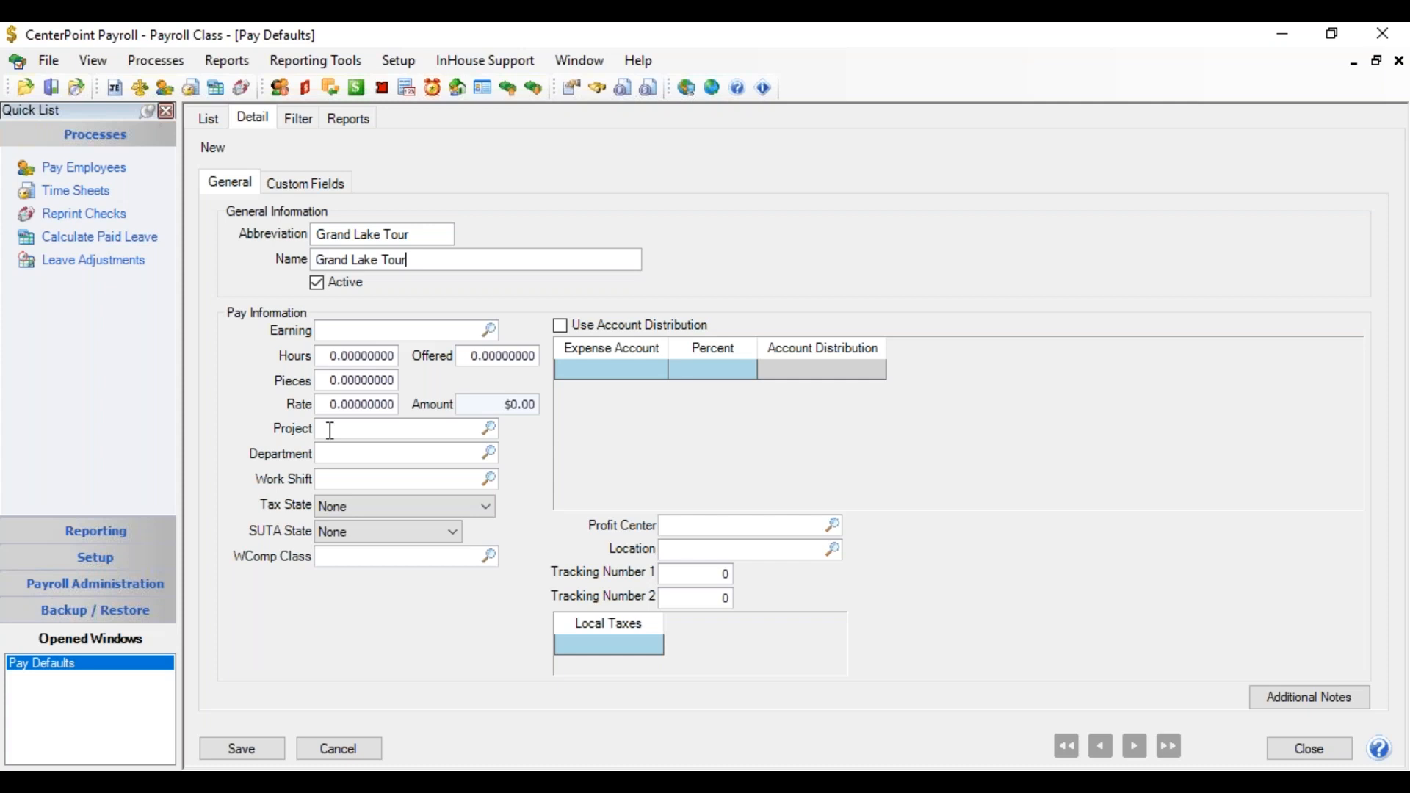
Assign the Lake Fishing earning and the Grand Lake project to the Grand Lake Tour pay default.
left_click(420, 329)
left_click(489, 331)
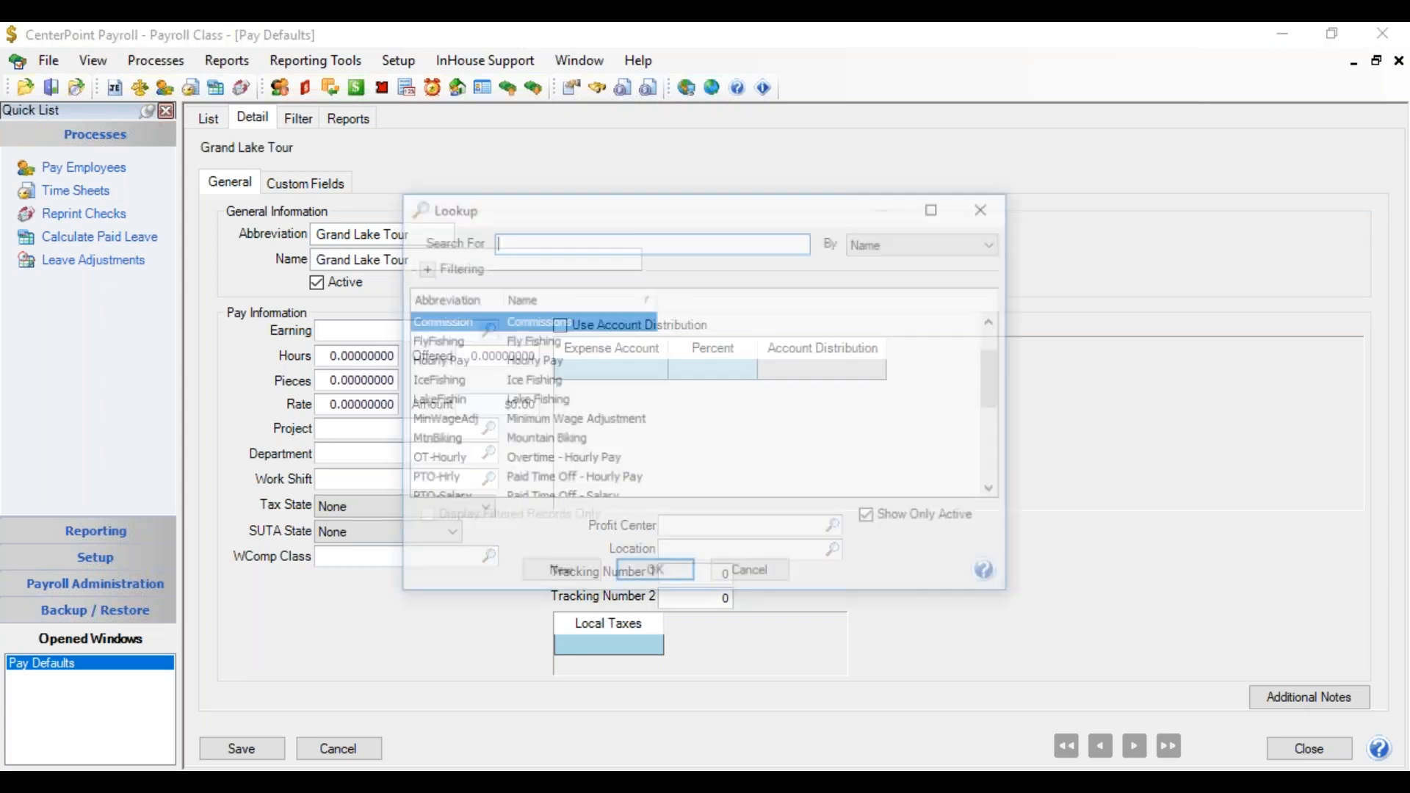
double_click(557, 397)
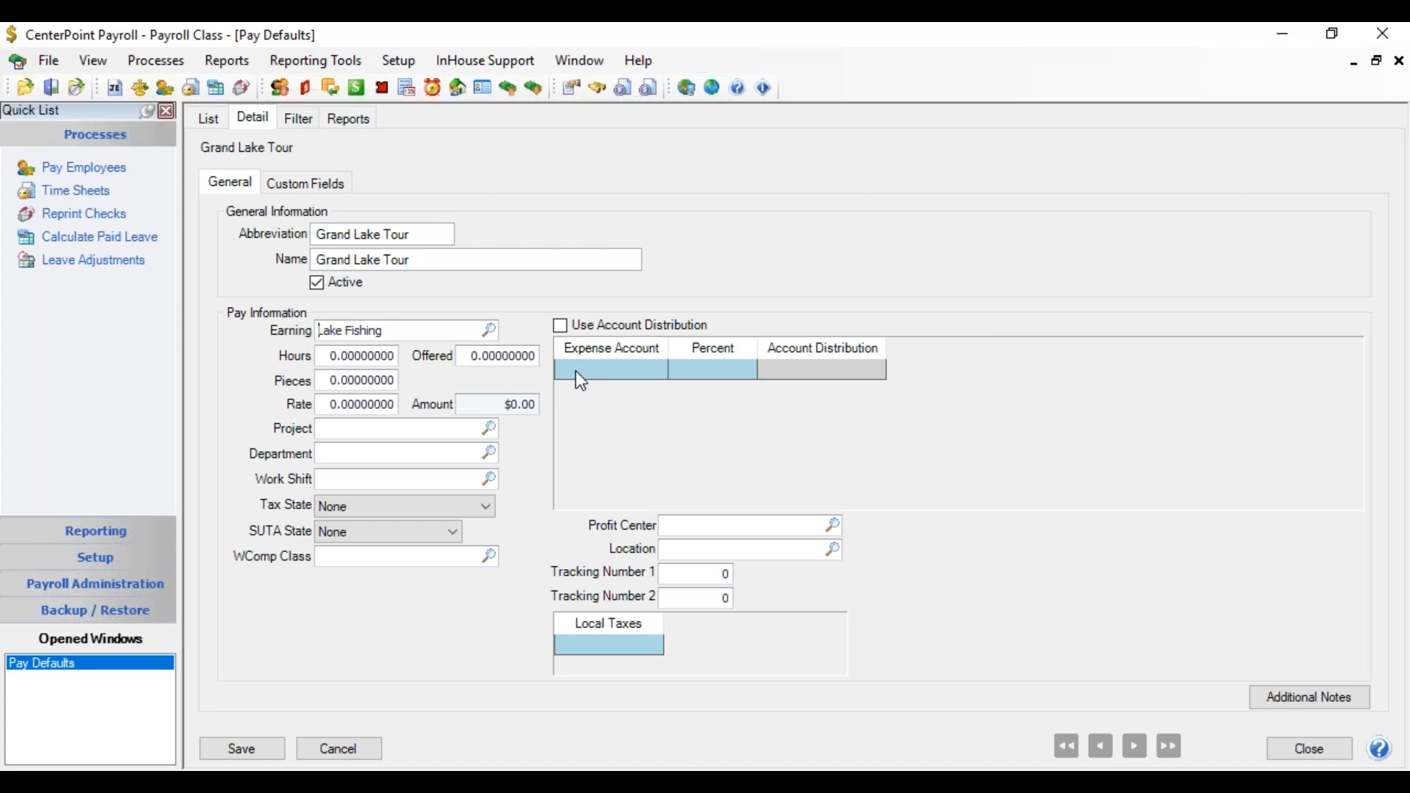
left_click(338, 431)
left_click(489, 428)
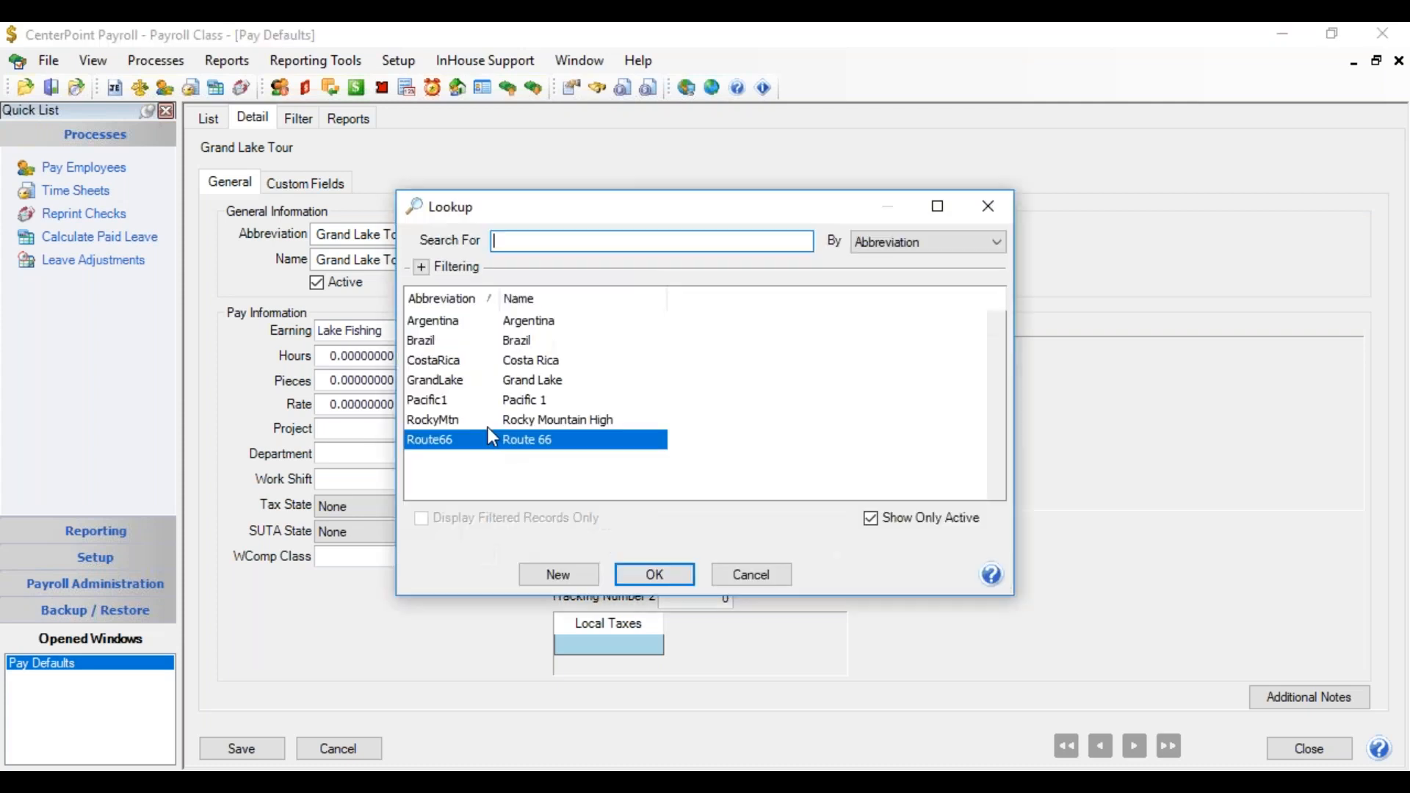
double_click(511, 387)
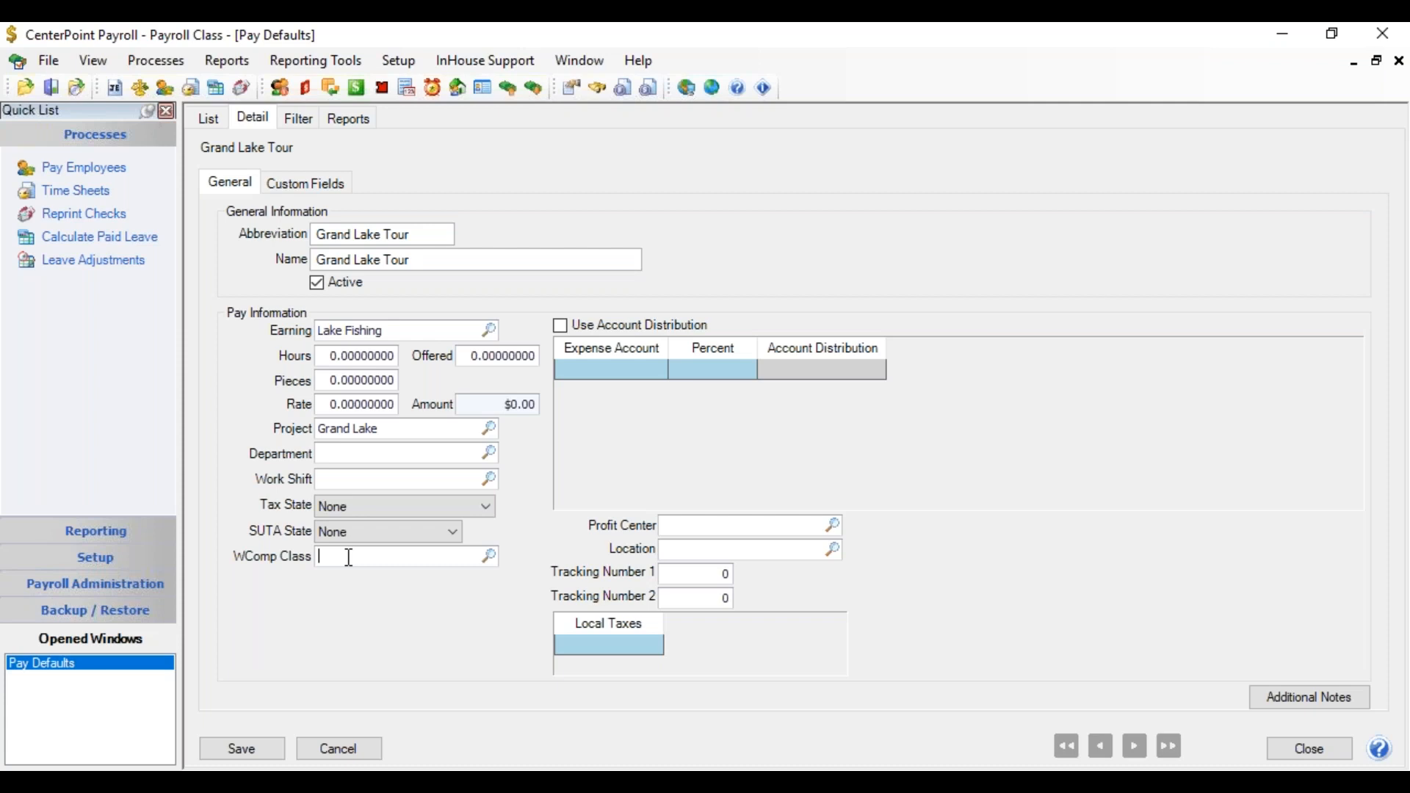
Set the pay default's WComp Class to CO Water Sport Guide and save the record.
left_click(489, 556)
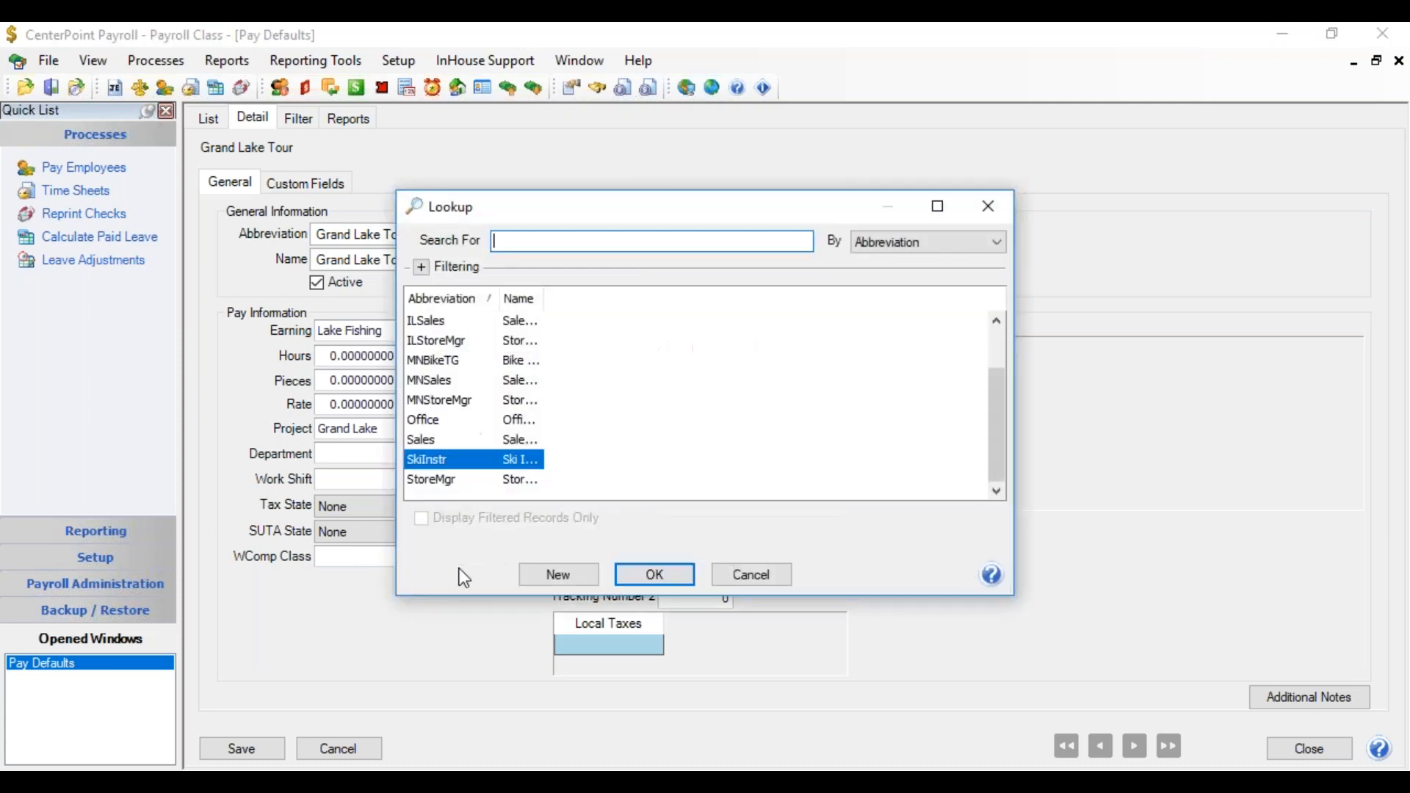
scroll(997, 430, "up", 1)
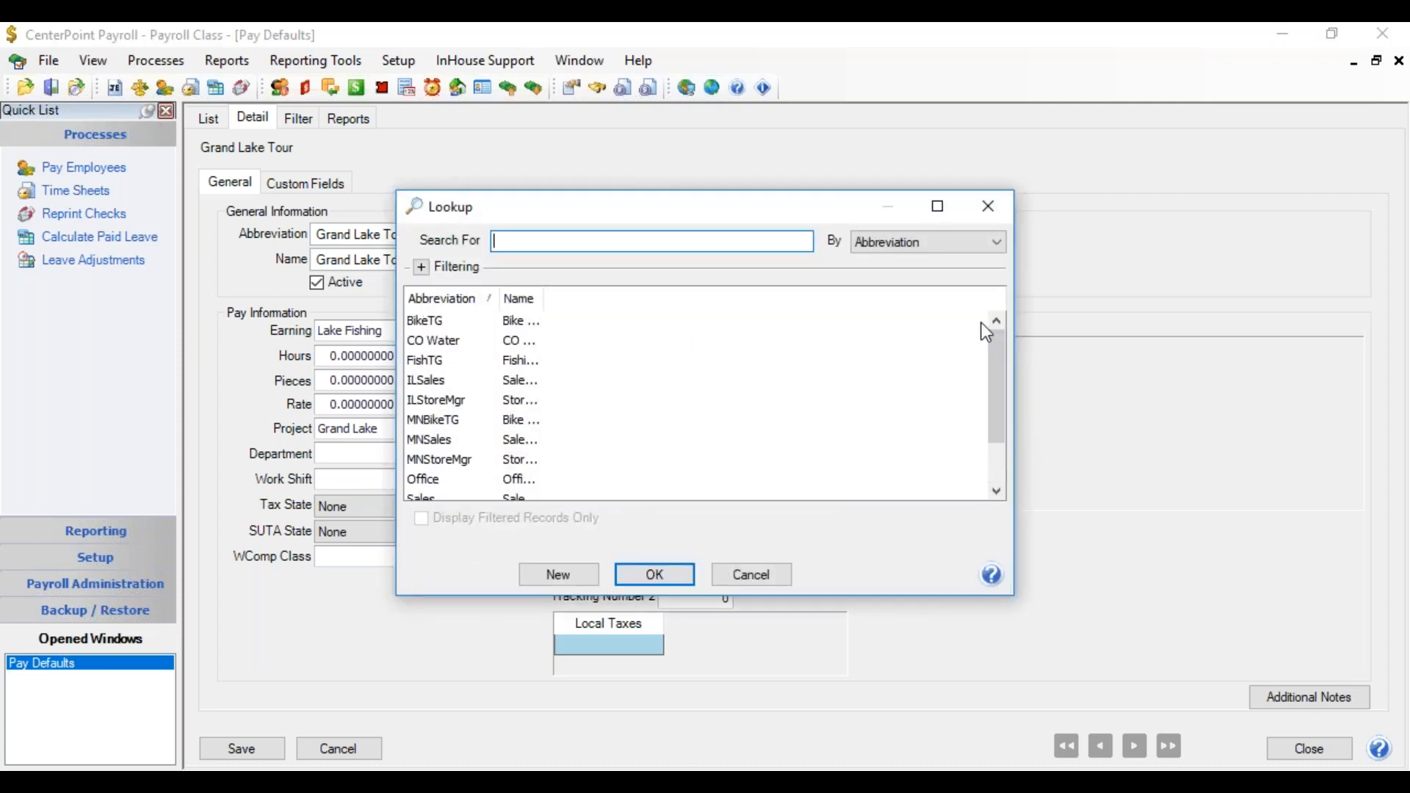
double_click(495, 339)
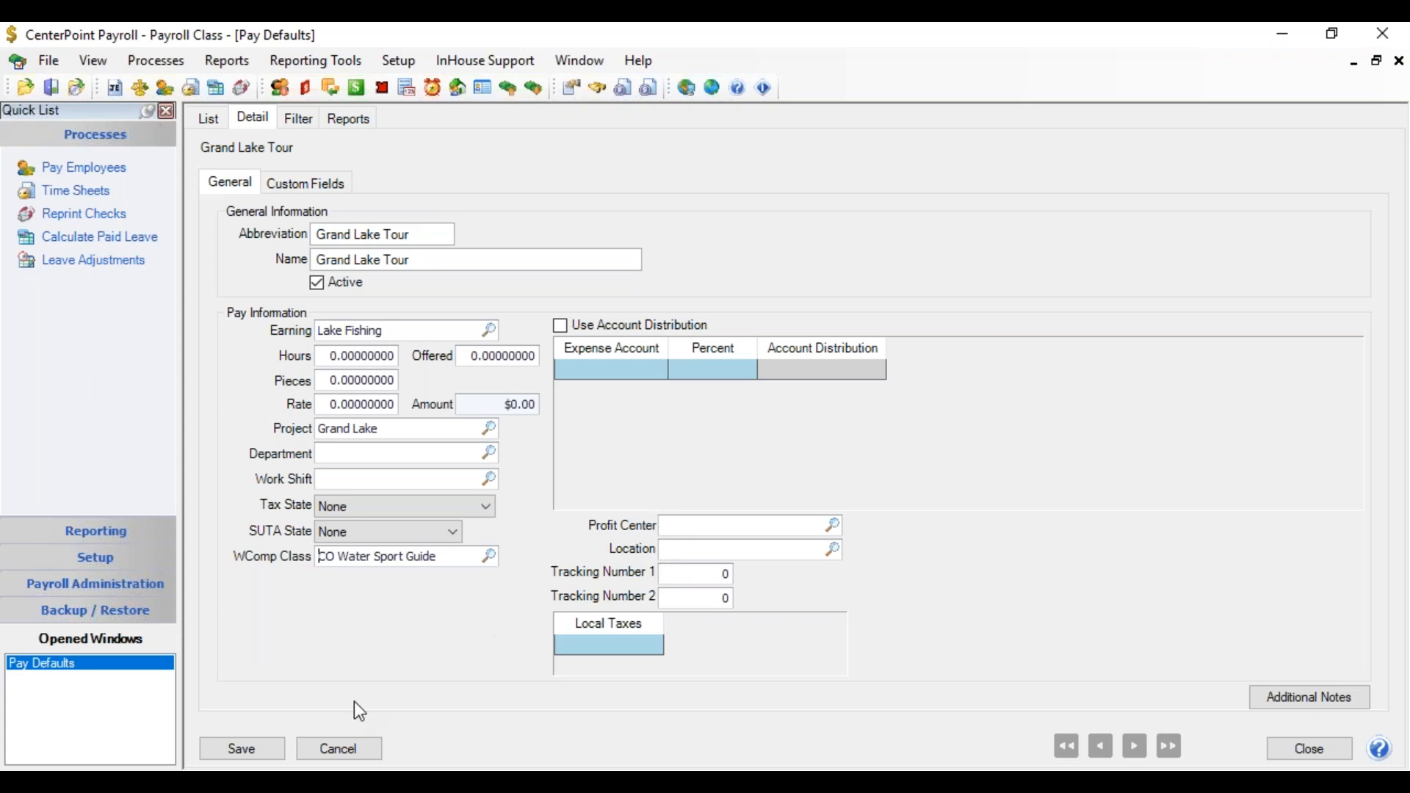
left_click(1286, 698)
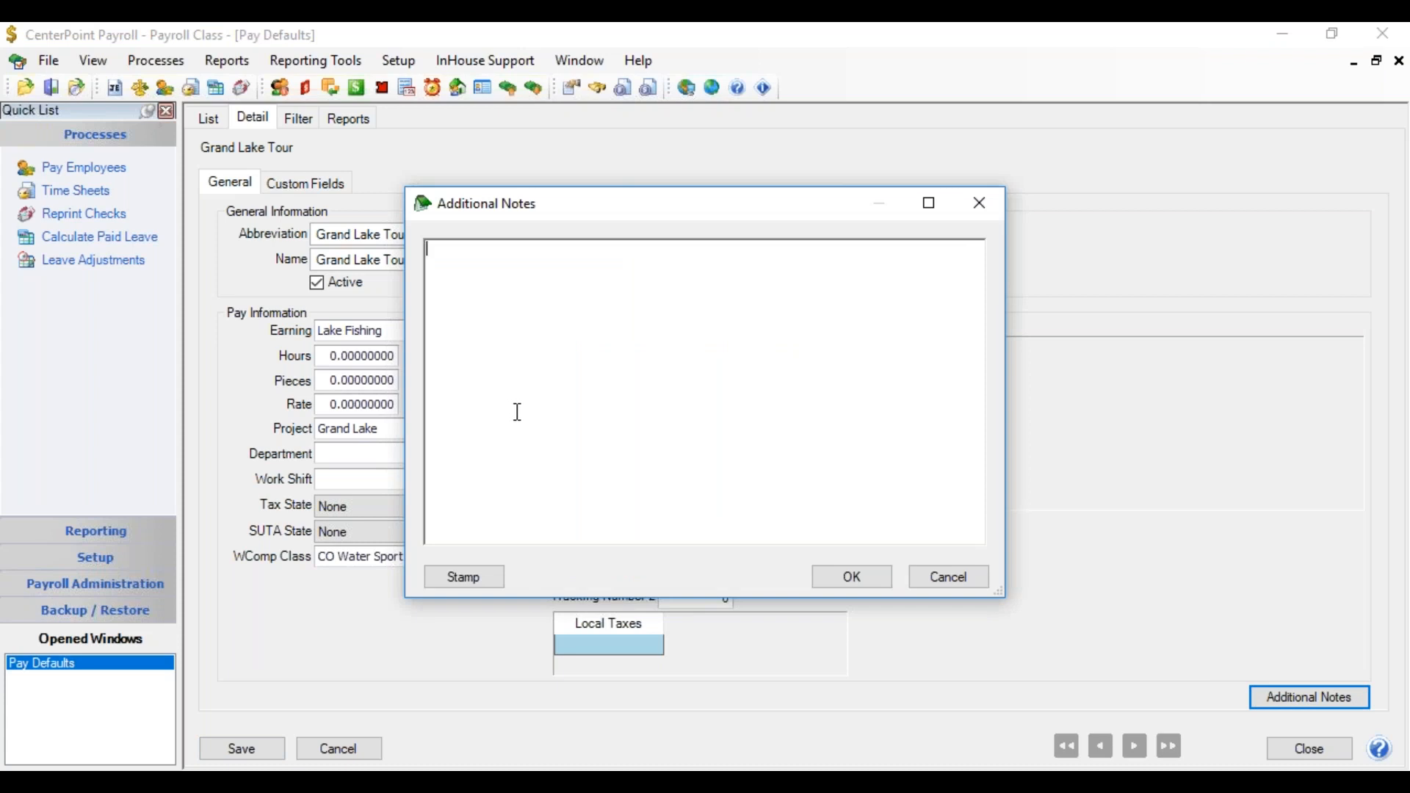
left_click(861, 578)
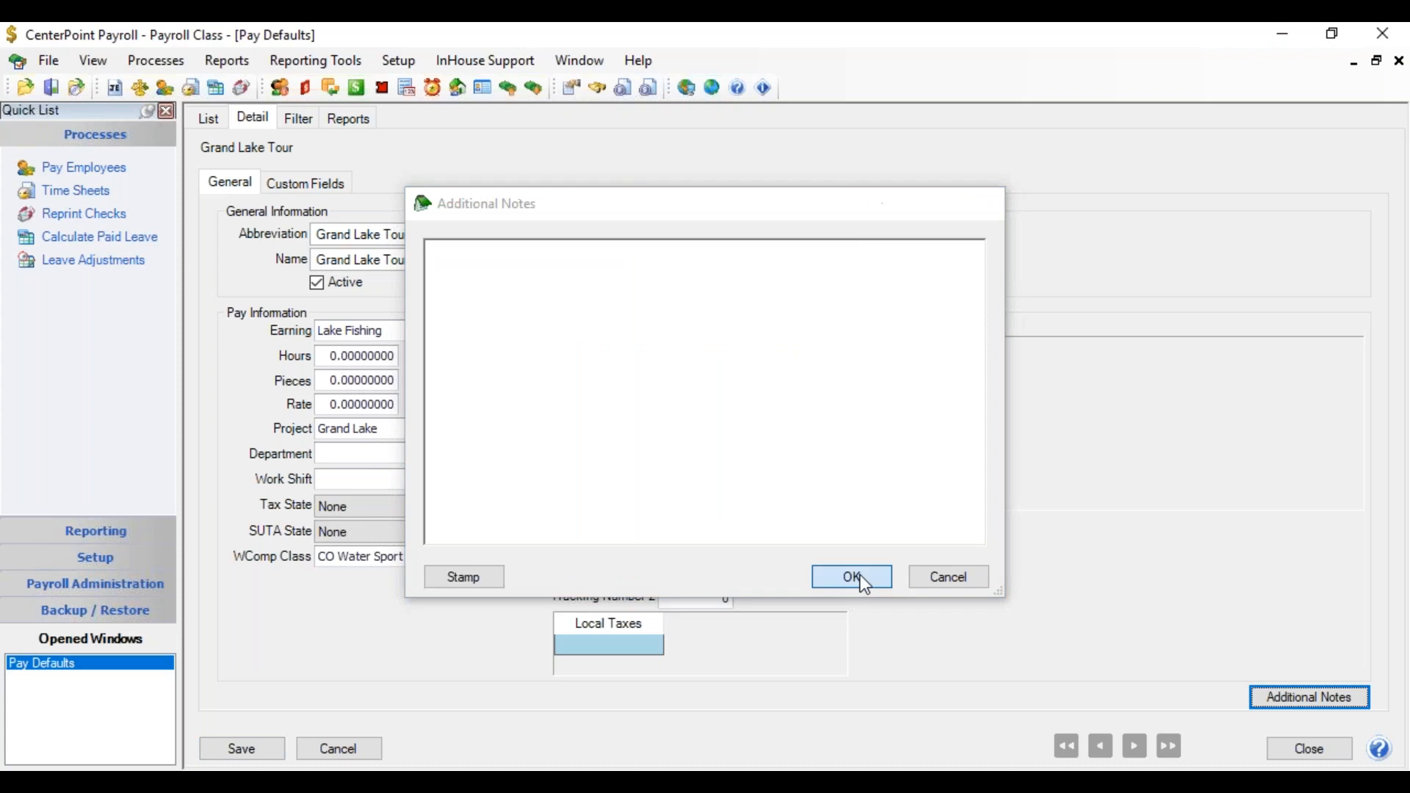
left_click(227, 749)
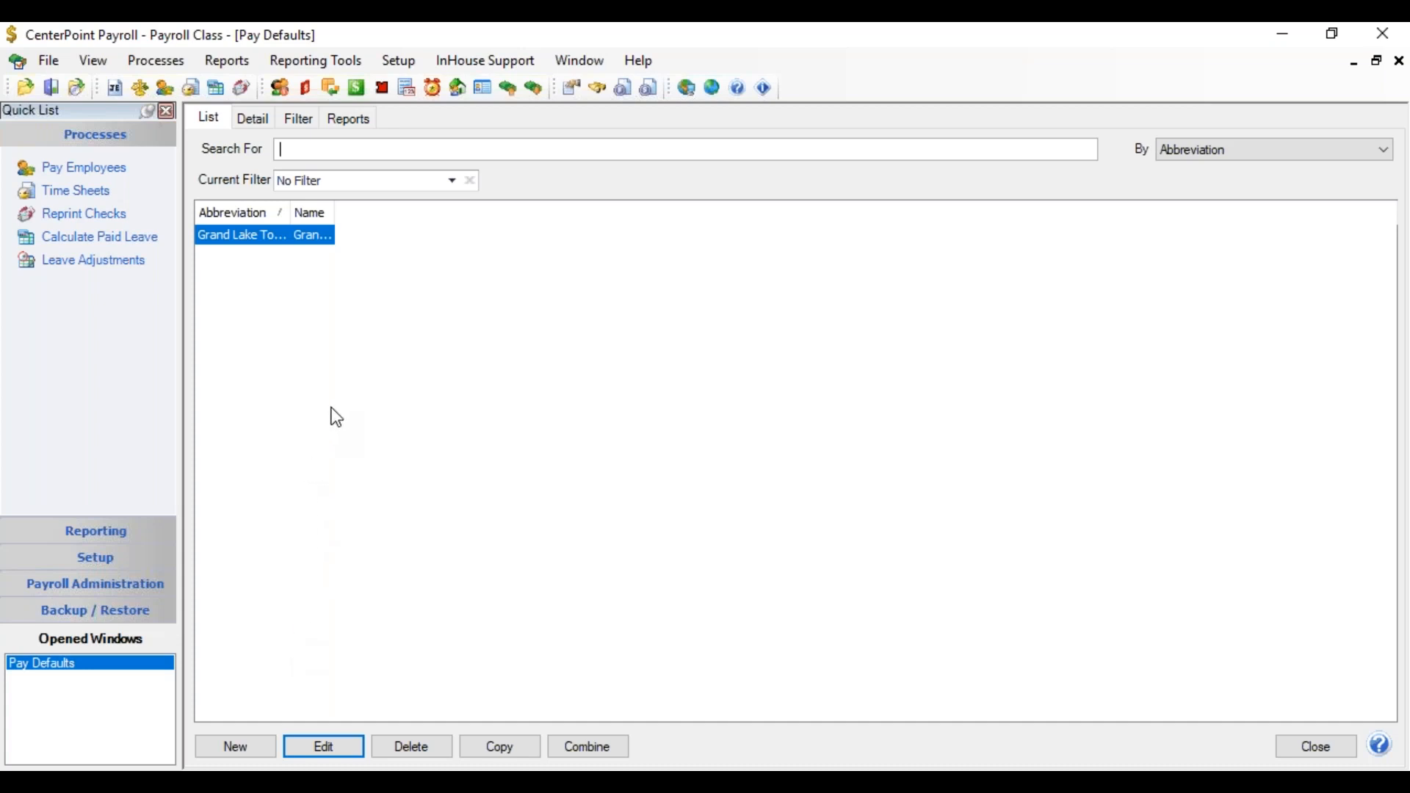
Open the second listed employee's time sheet and start an entry line dated 09/04/2018.
left_click(89, 196)
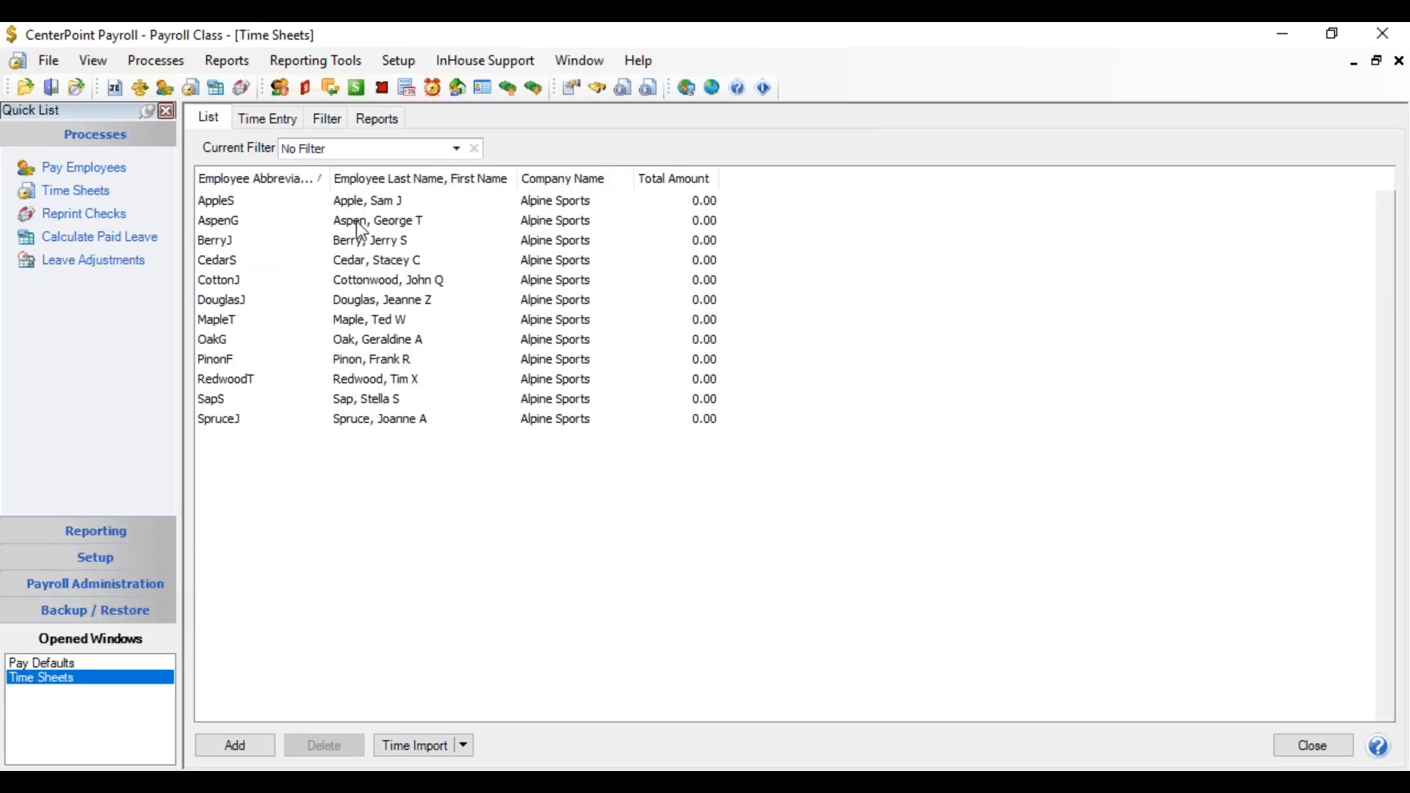
double_click(360, 222)
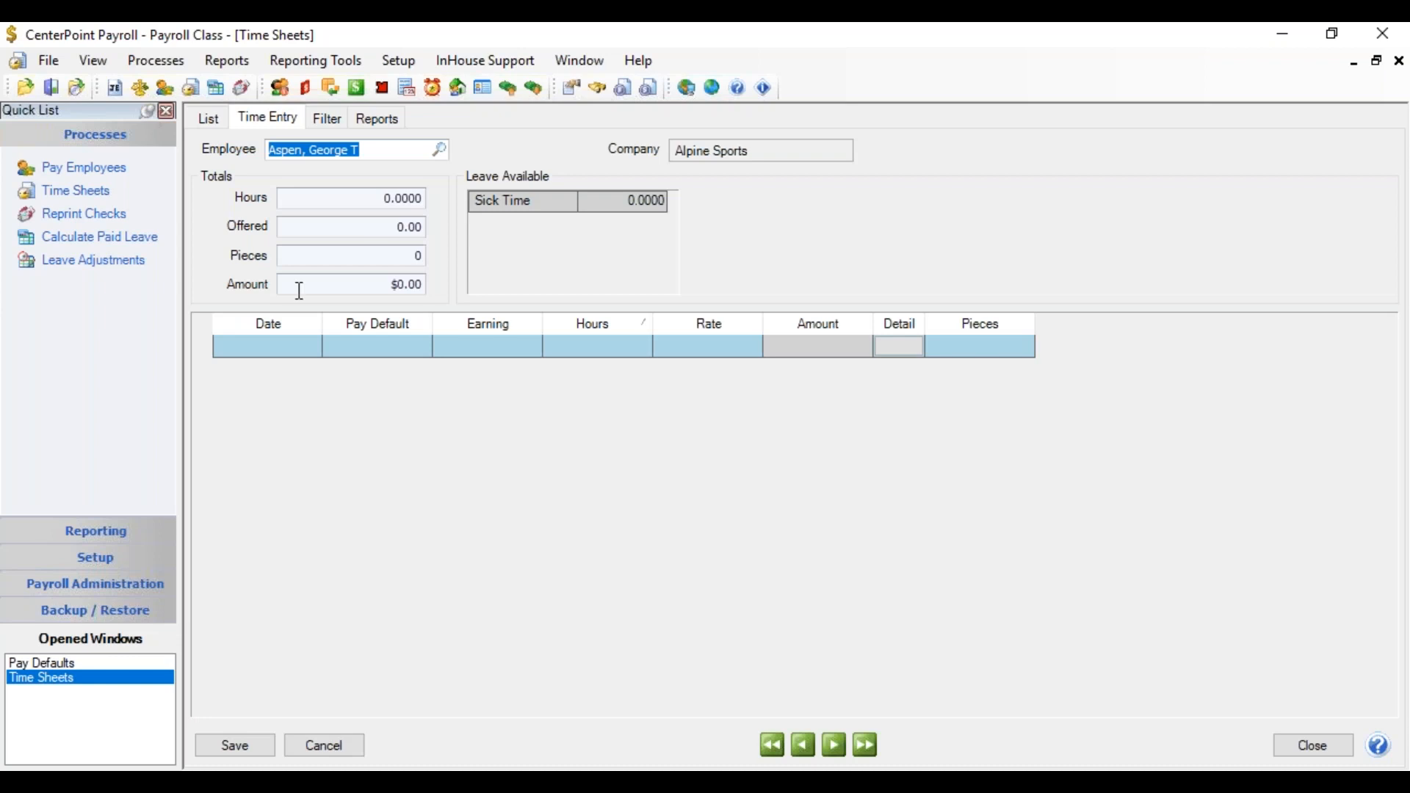
left_click(278, 345)
left_click(342, 343)
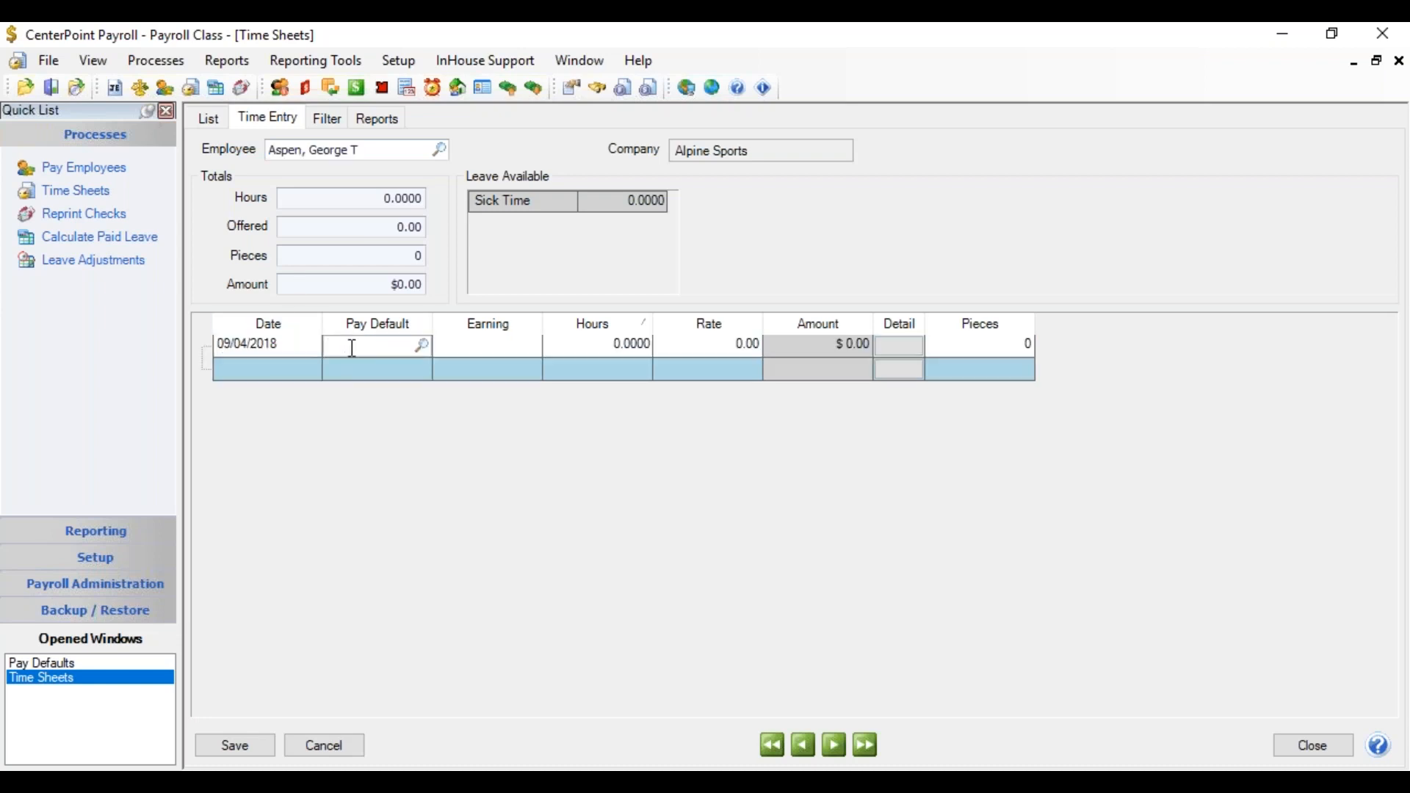
type("grand")
key("Tab")
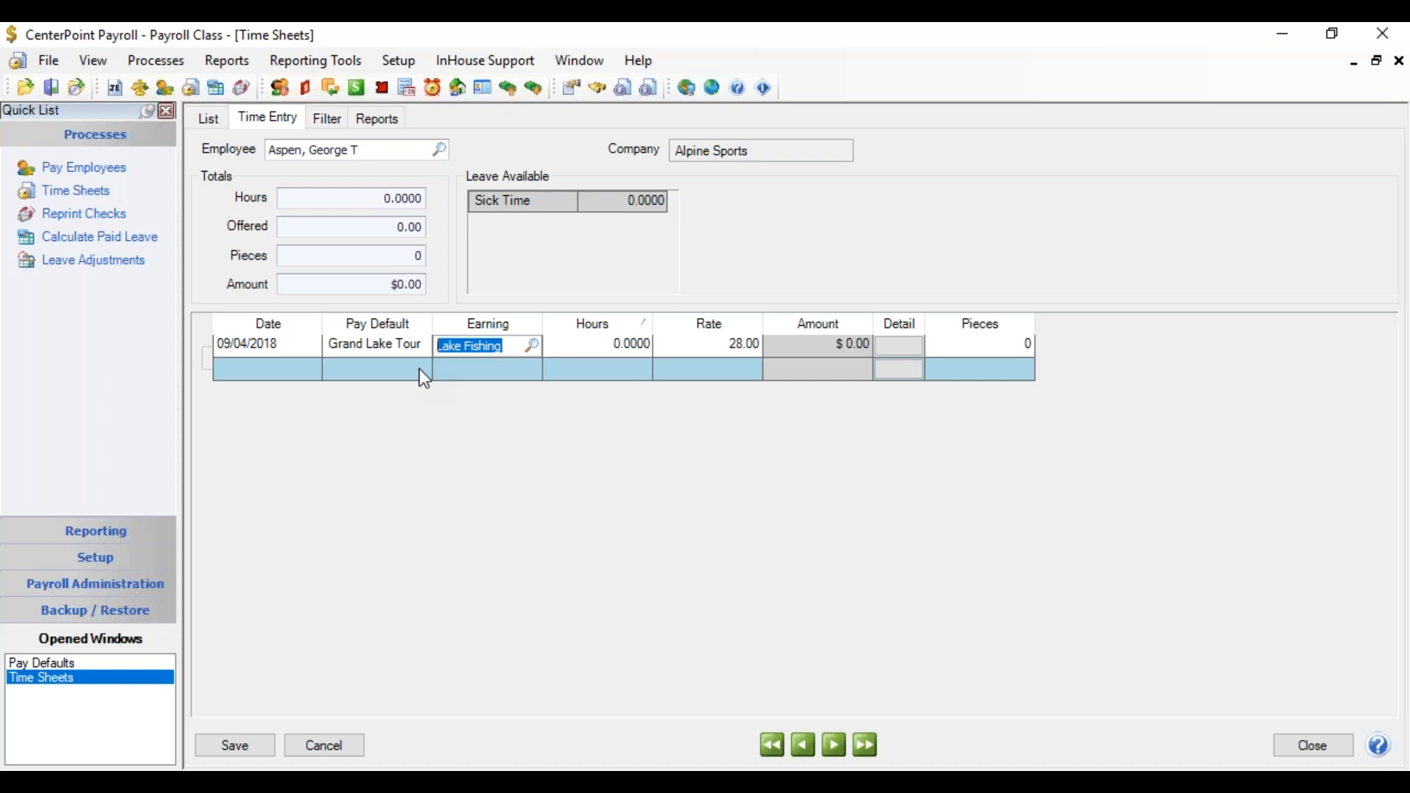
key("Escape")
key("Escape")
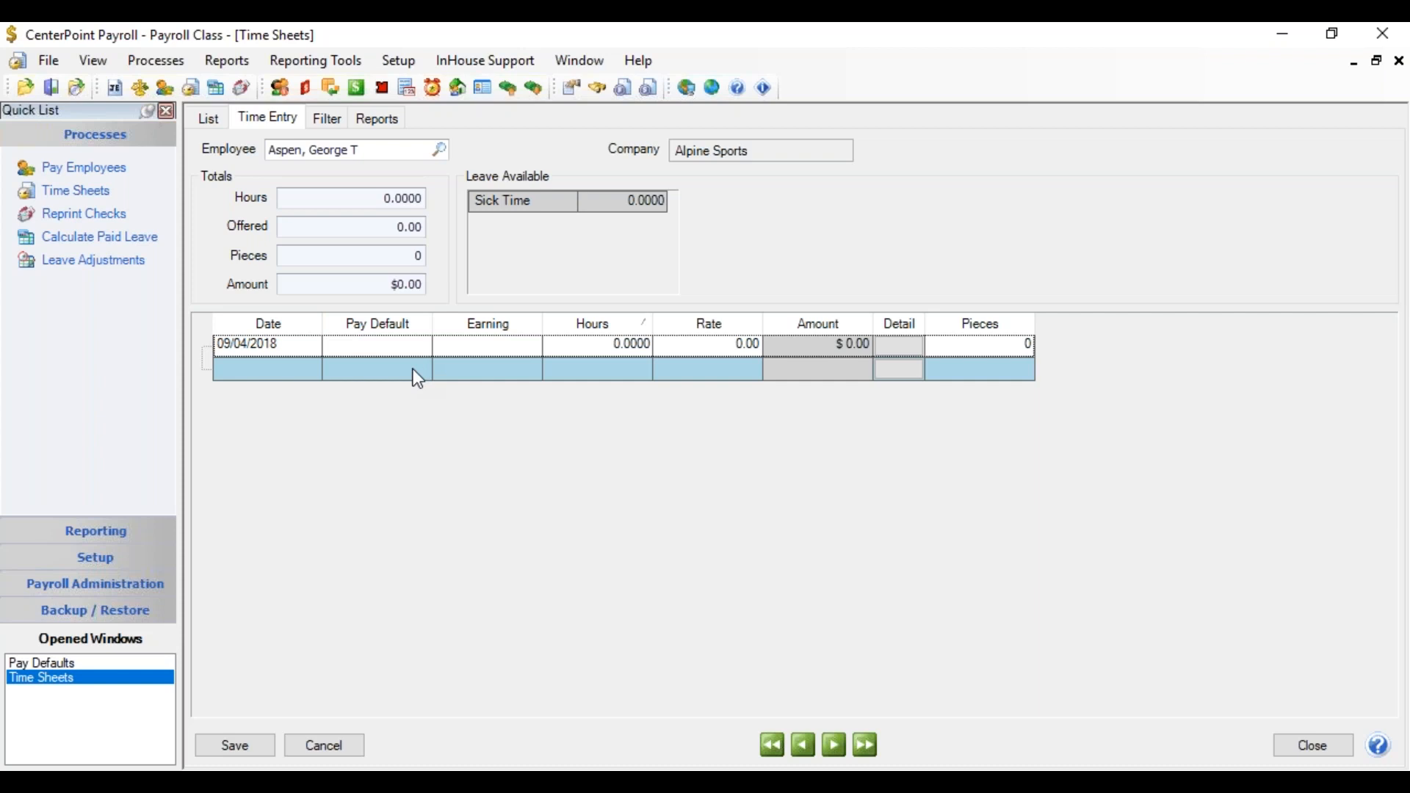
Add the Project and WComp Class columns to the time entry grid.
right_click(413, 369)
left_click(455, 382)
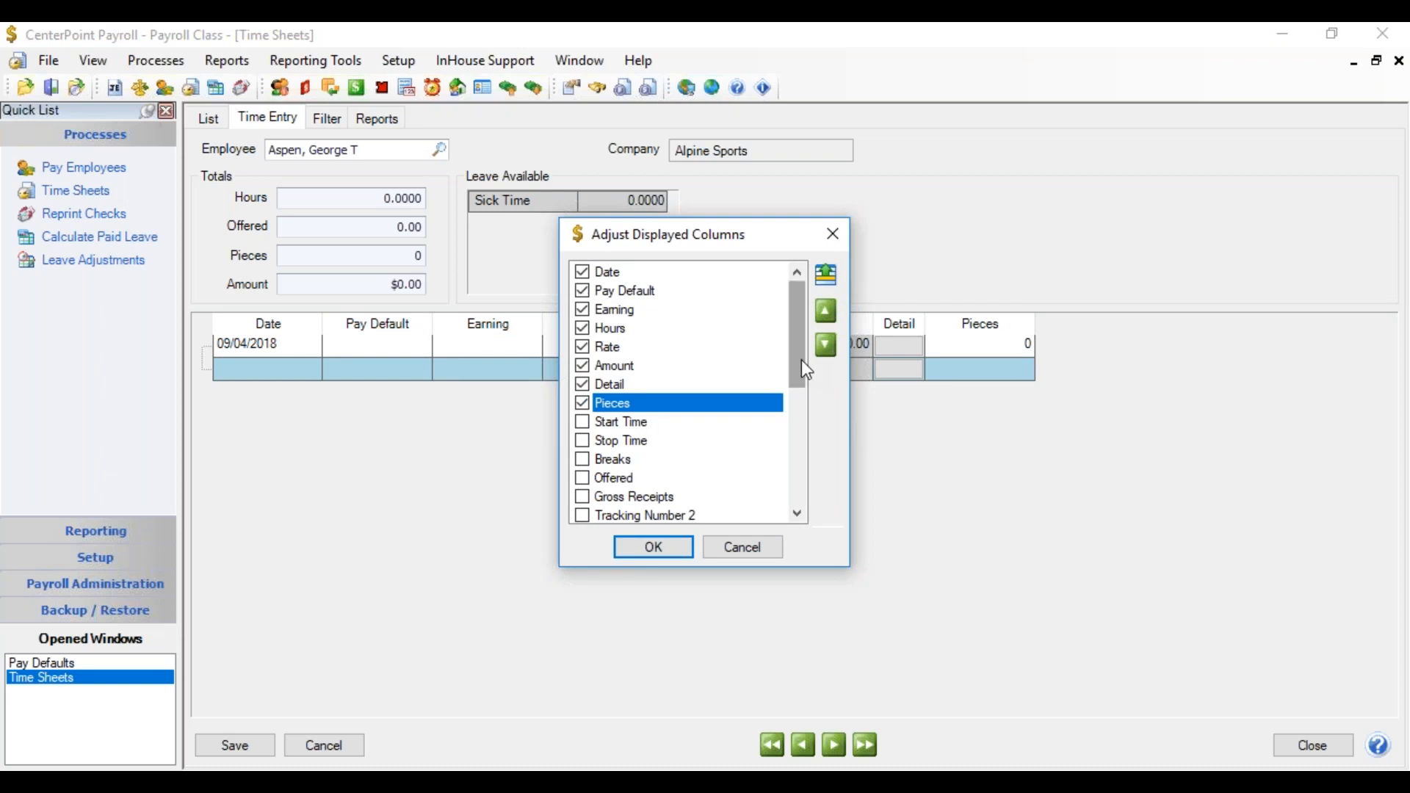
scroll(804, 365, "down", 1)
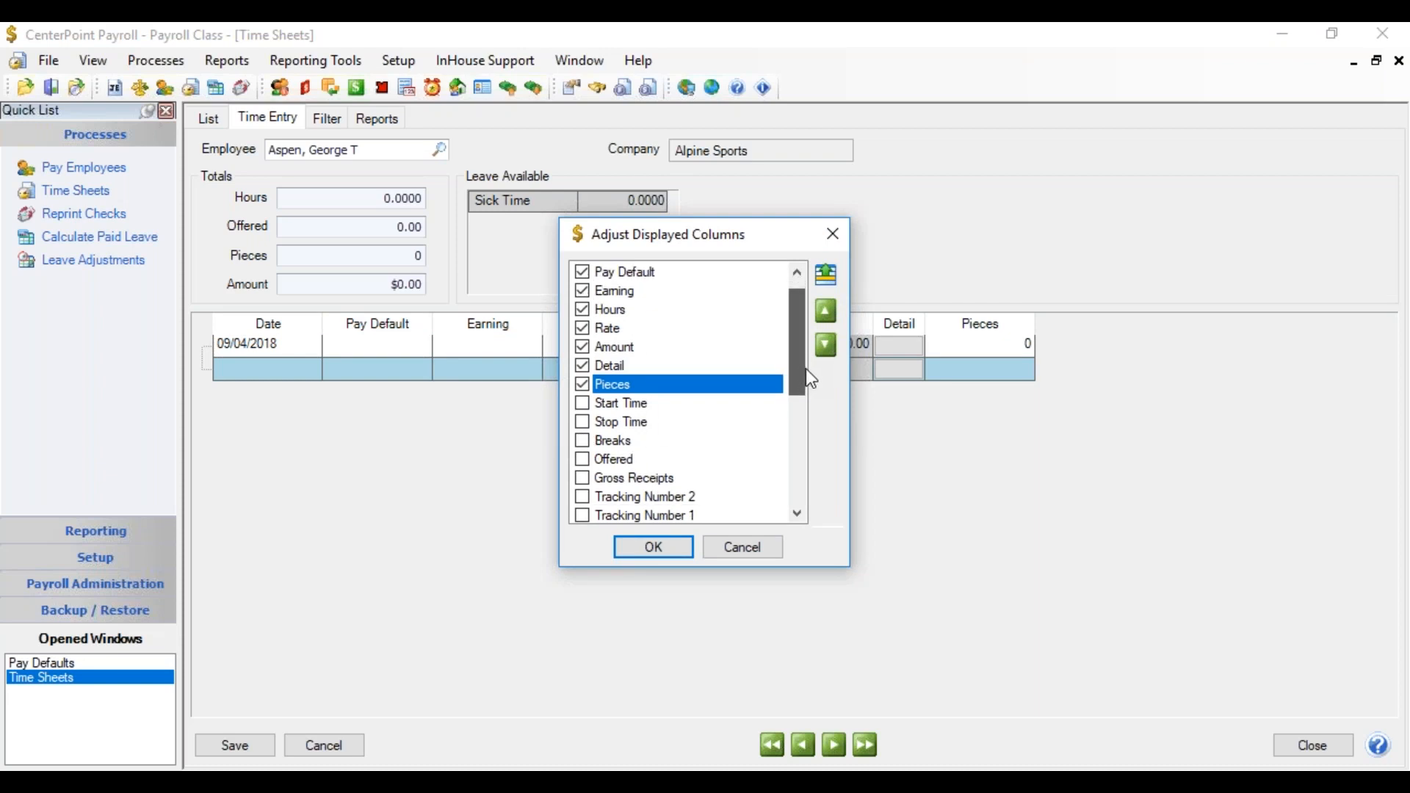
left_click_drag(805, 368, 805, 417)
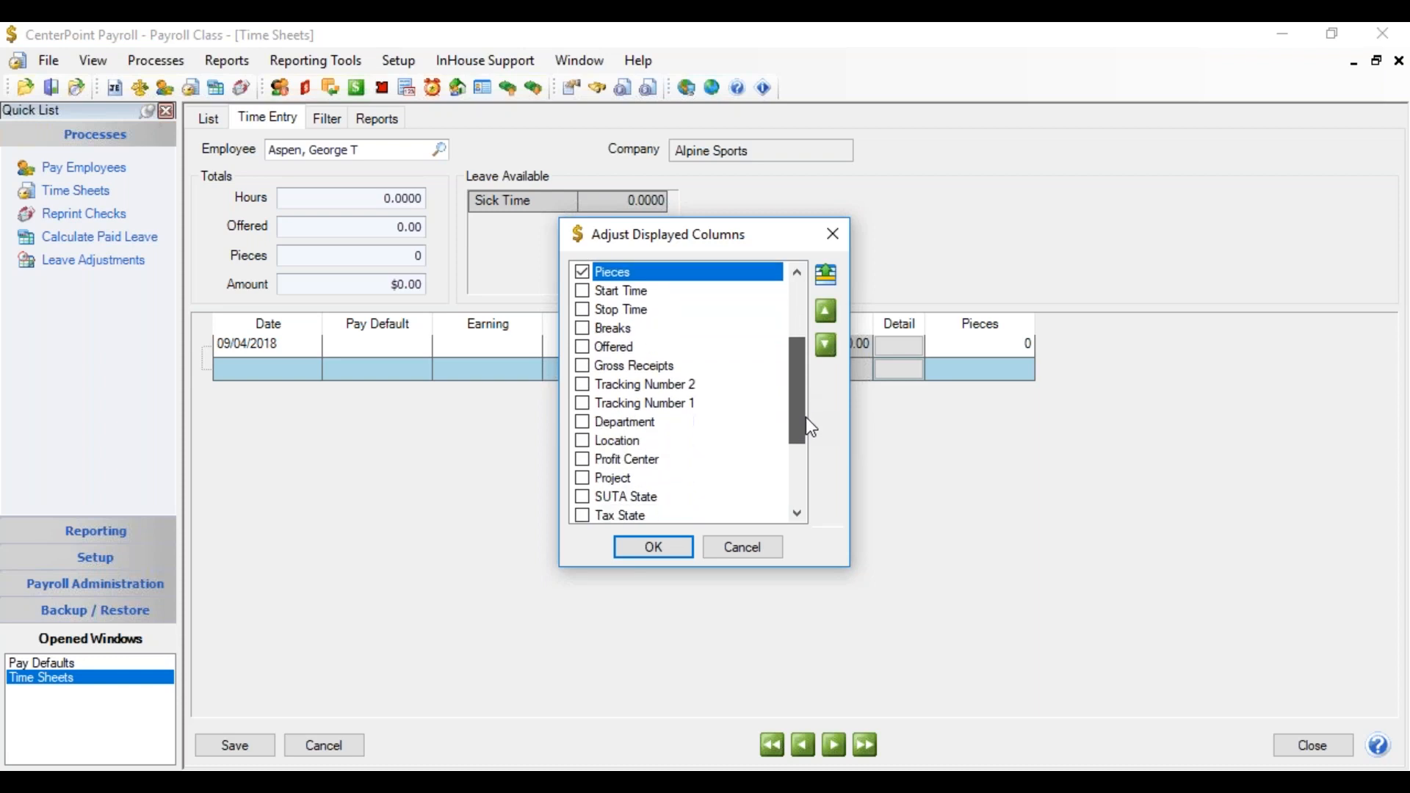
left_click(583, 478)
left_click_drag(796, 399, 806, 448)
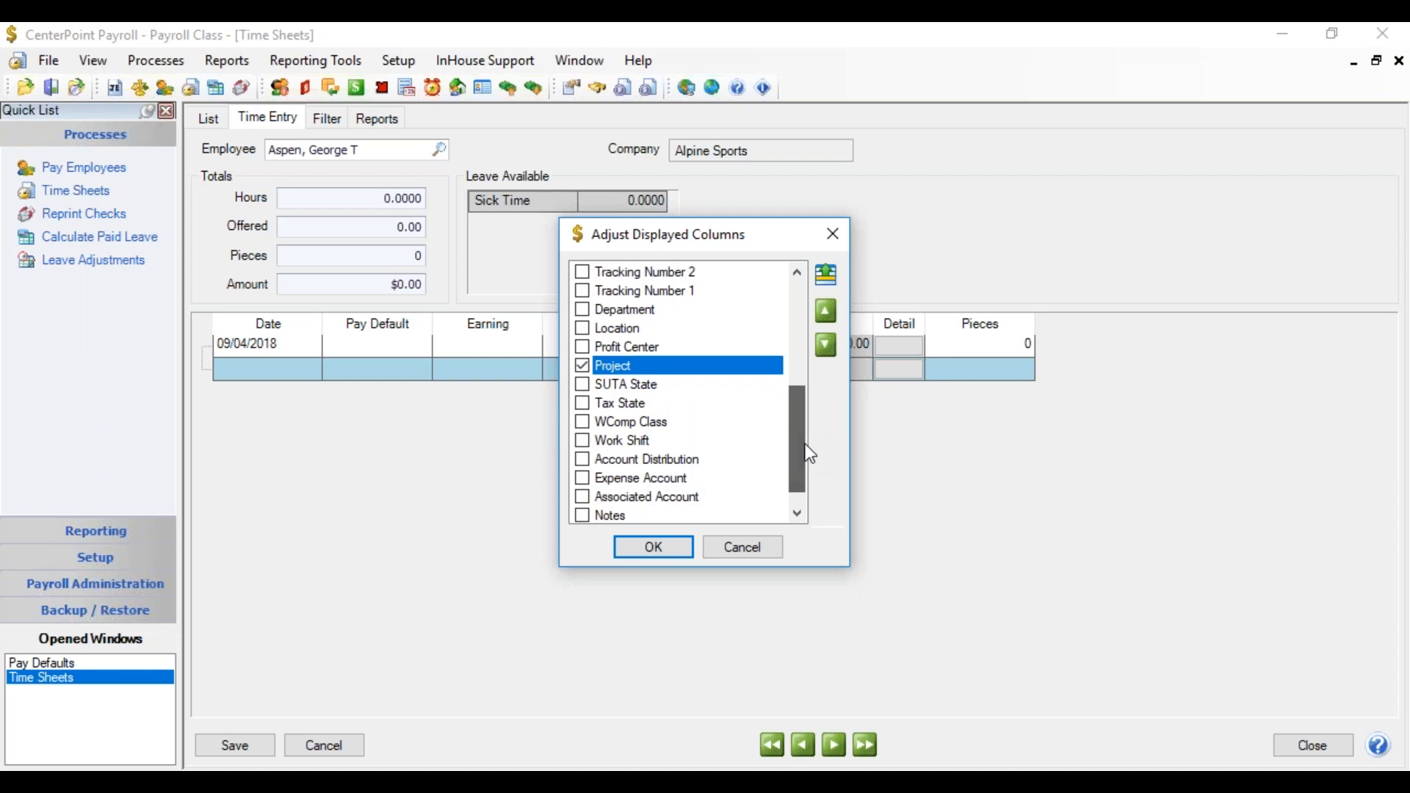
left_click(582, 422)
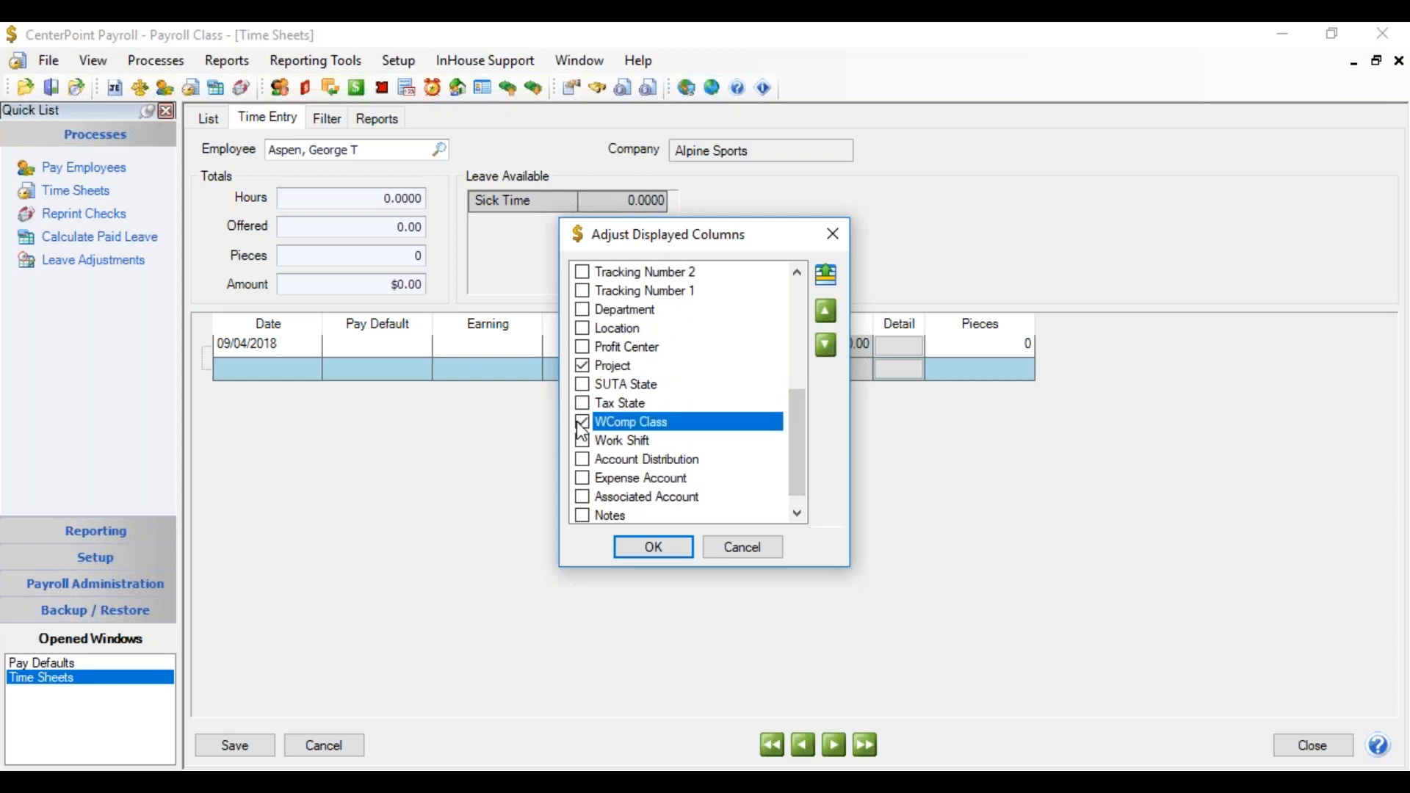
left_click(655, 548)
left_click(378, 351)
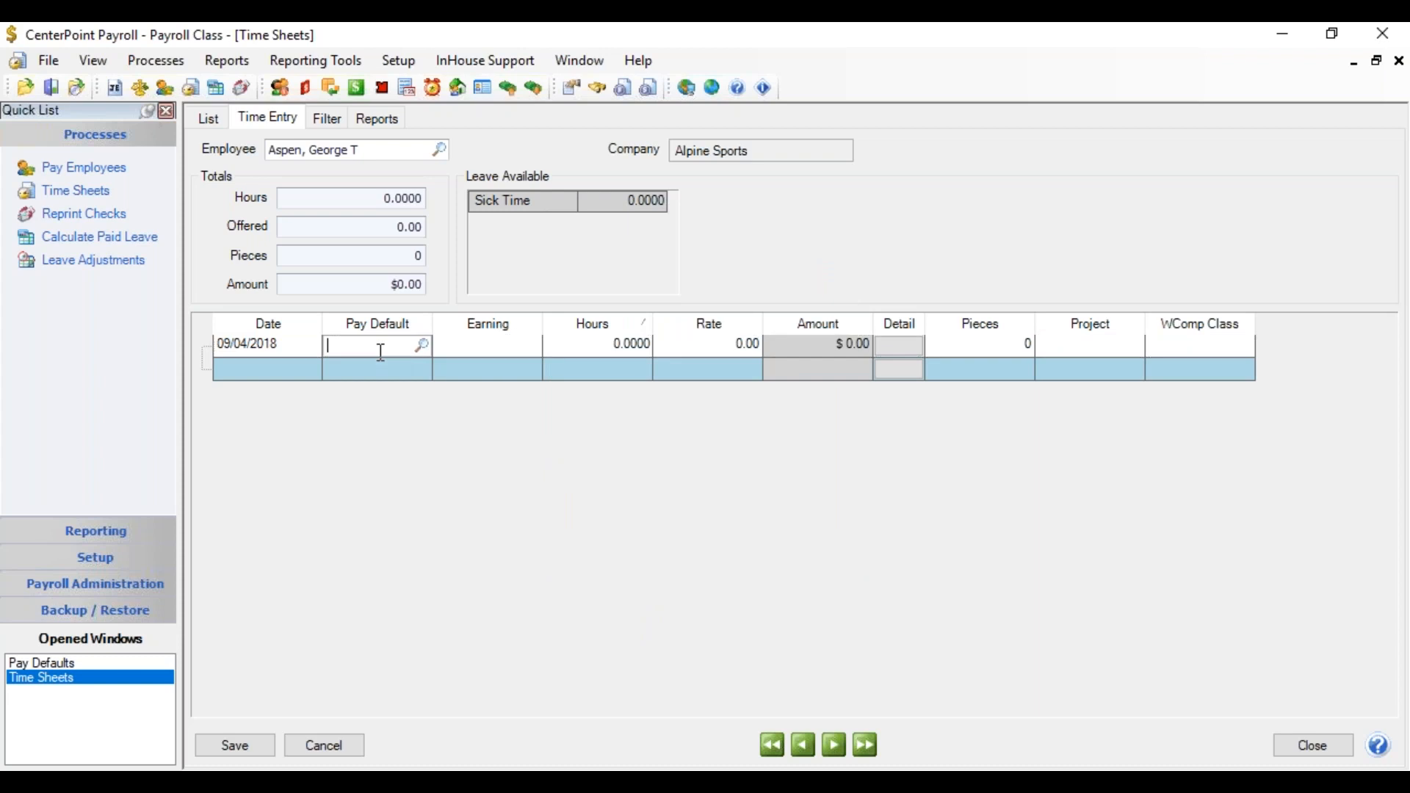
type("grand")
key("Tab")
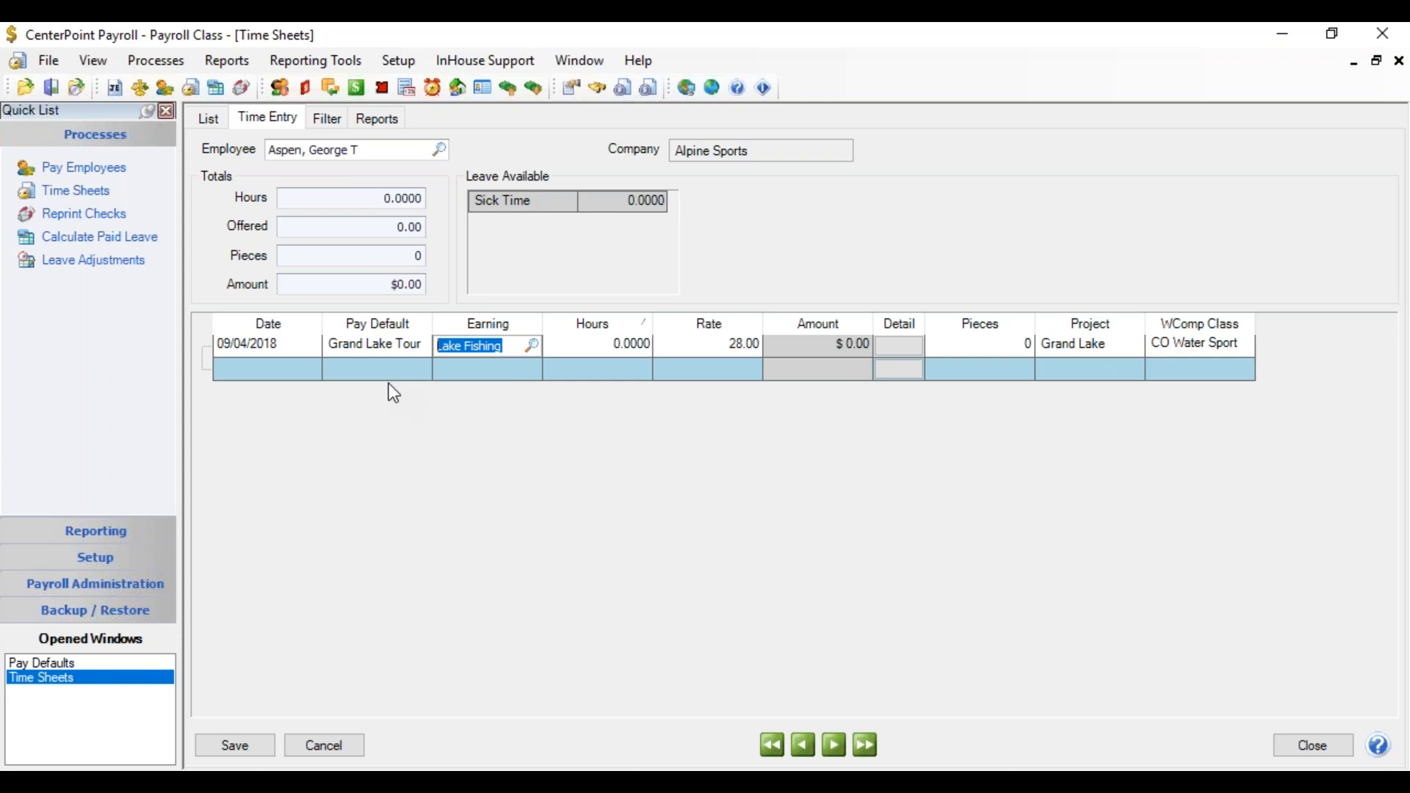
key("shift+Tab")
key("Delete")
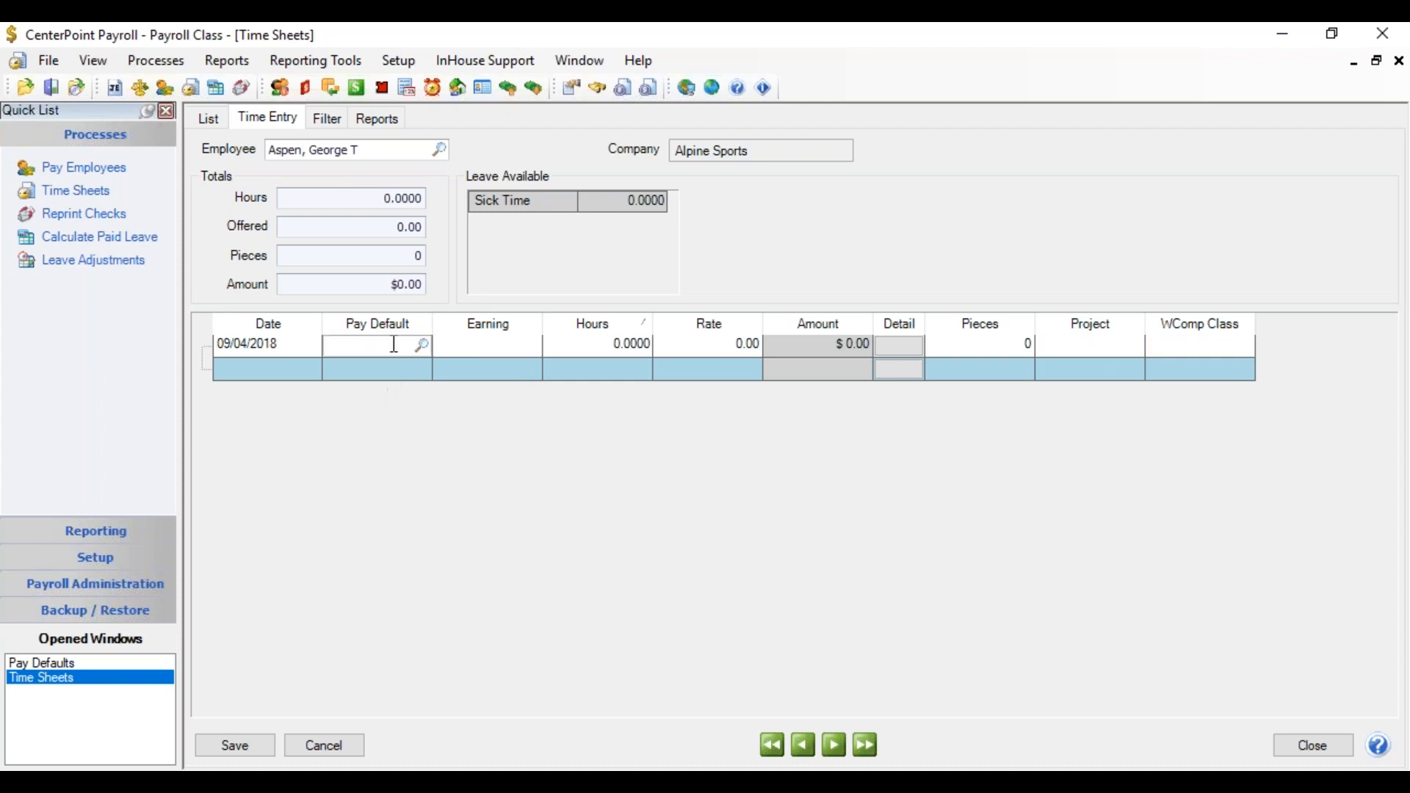
Fill the first time entry line with the Grand Lake Tour pay default, 8 hours and 4 pieces.
type("grand")
key("Tab")
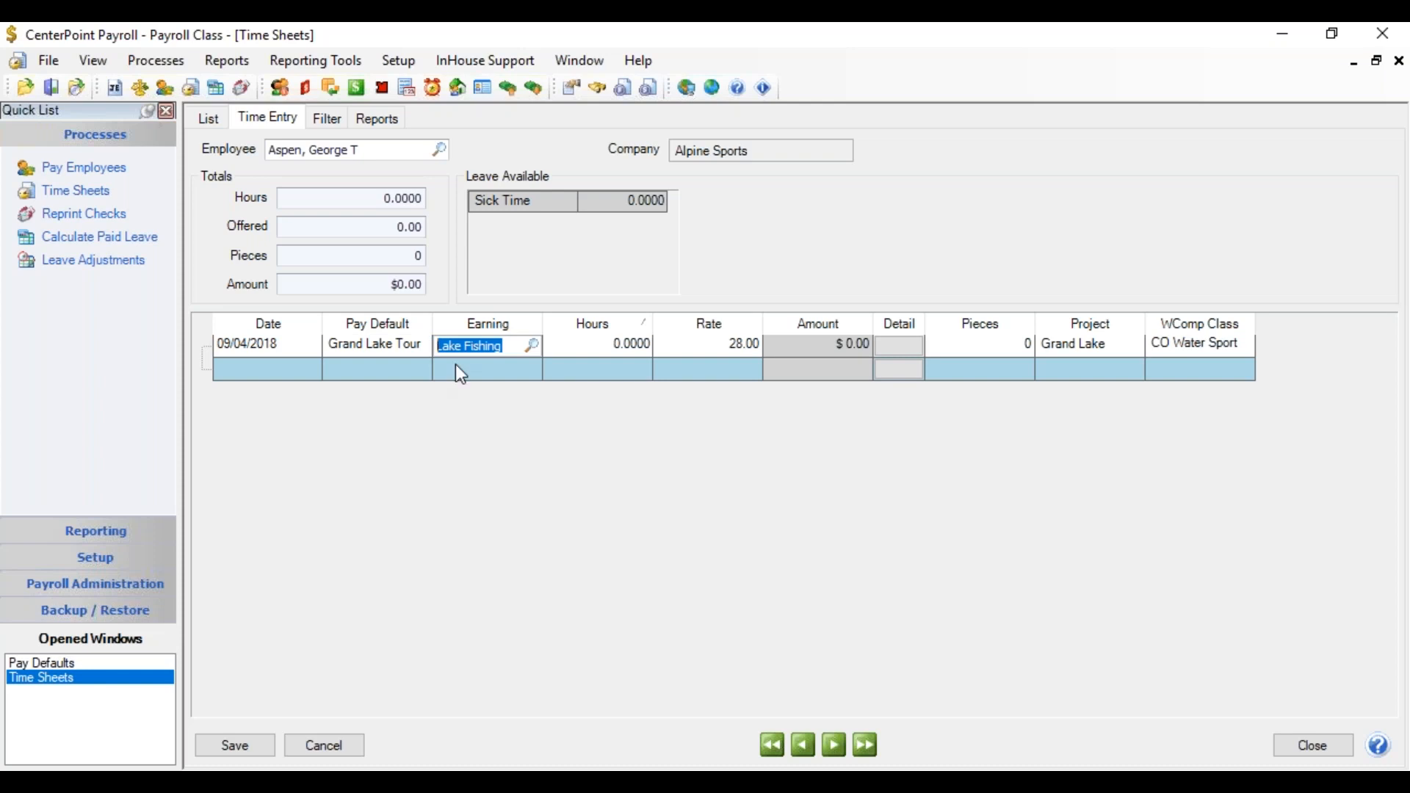
key("Tab")
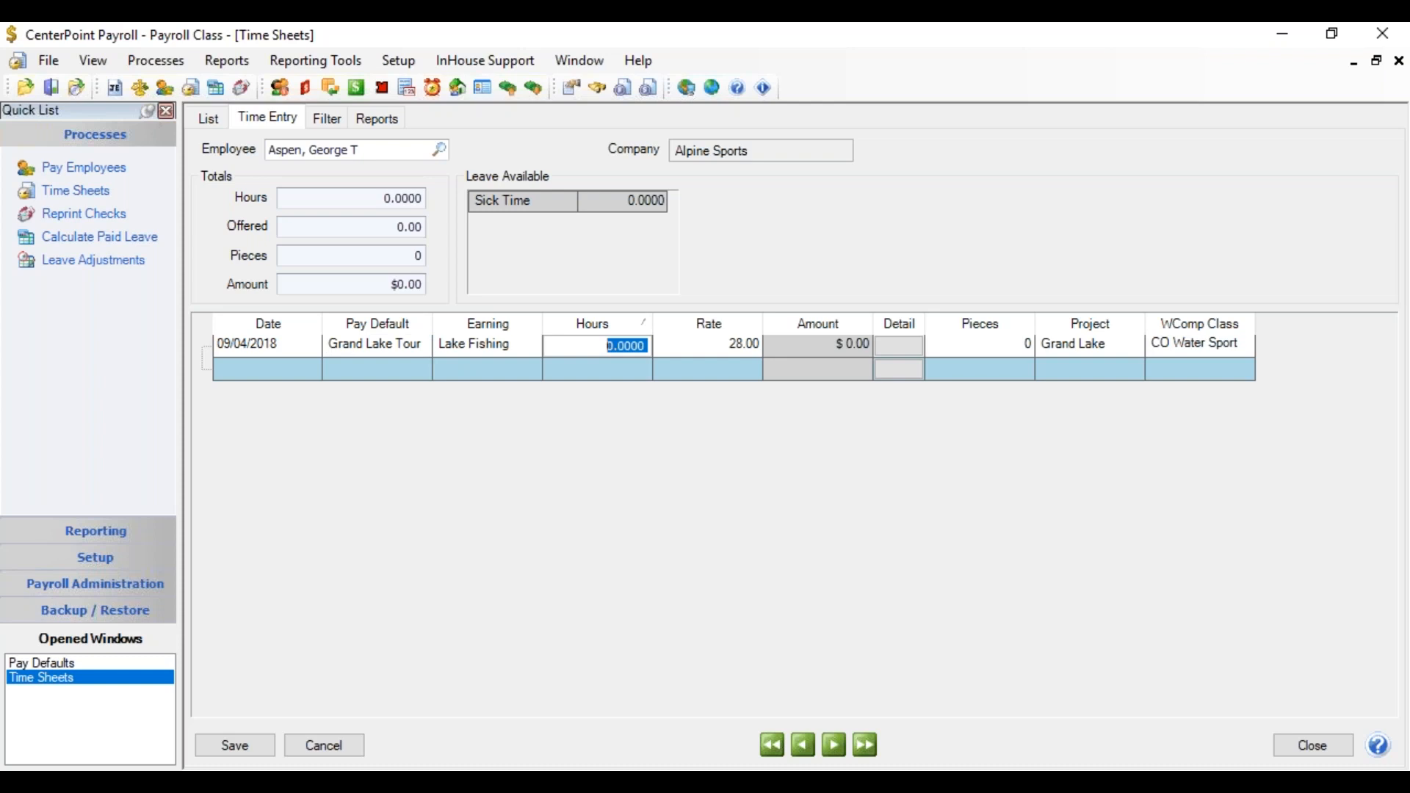
type("8")
key("Tab")
key("Tab")
key("Tab")
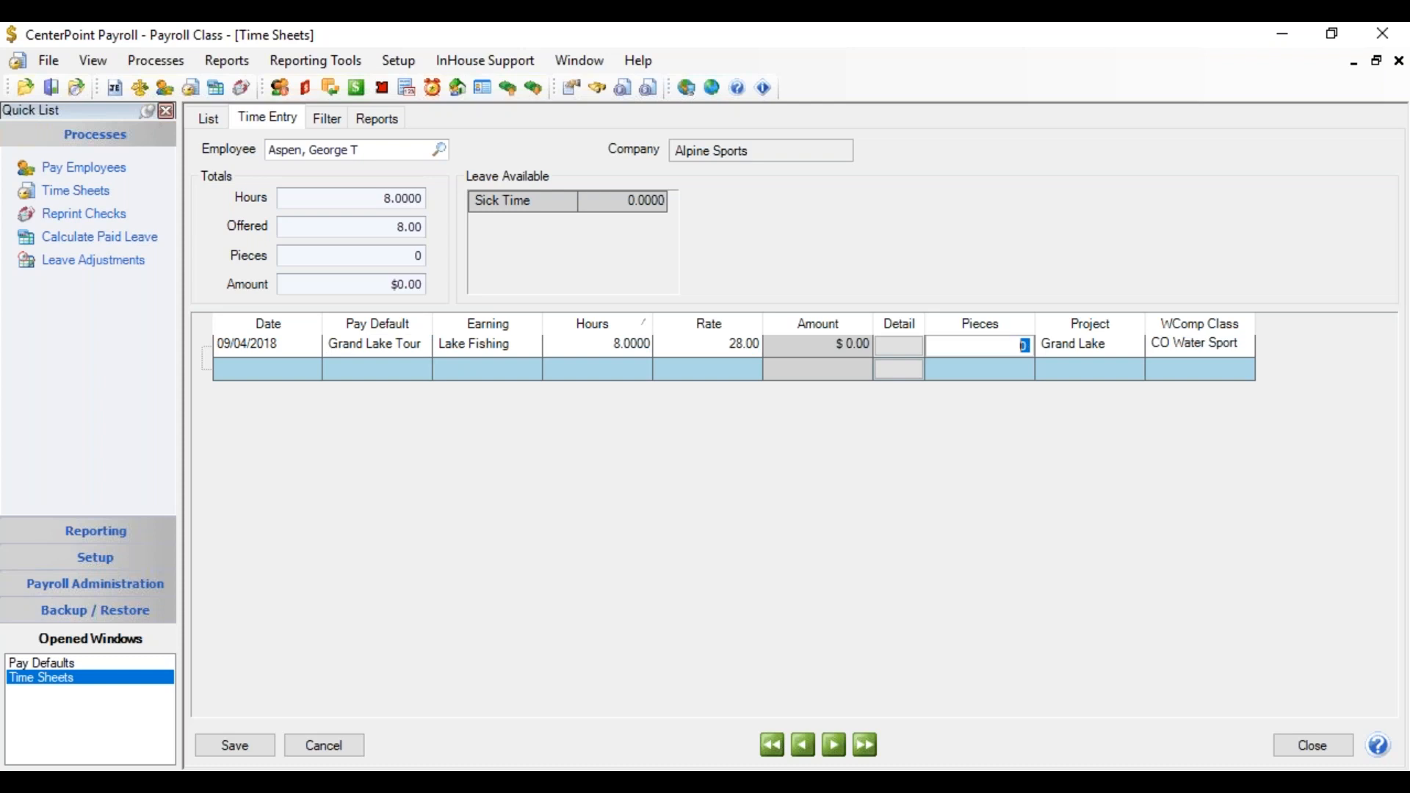
type("4")
key("Tab")
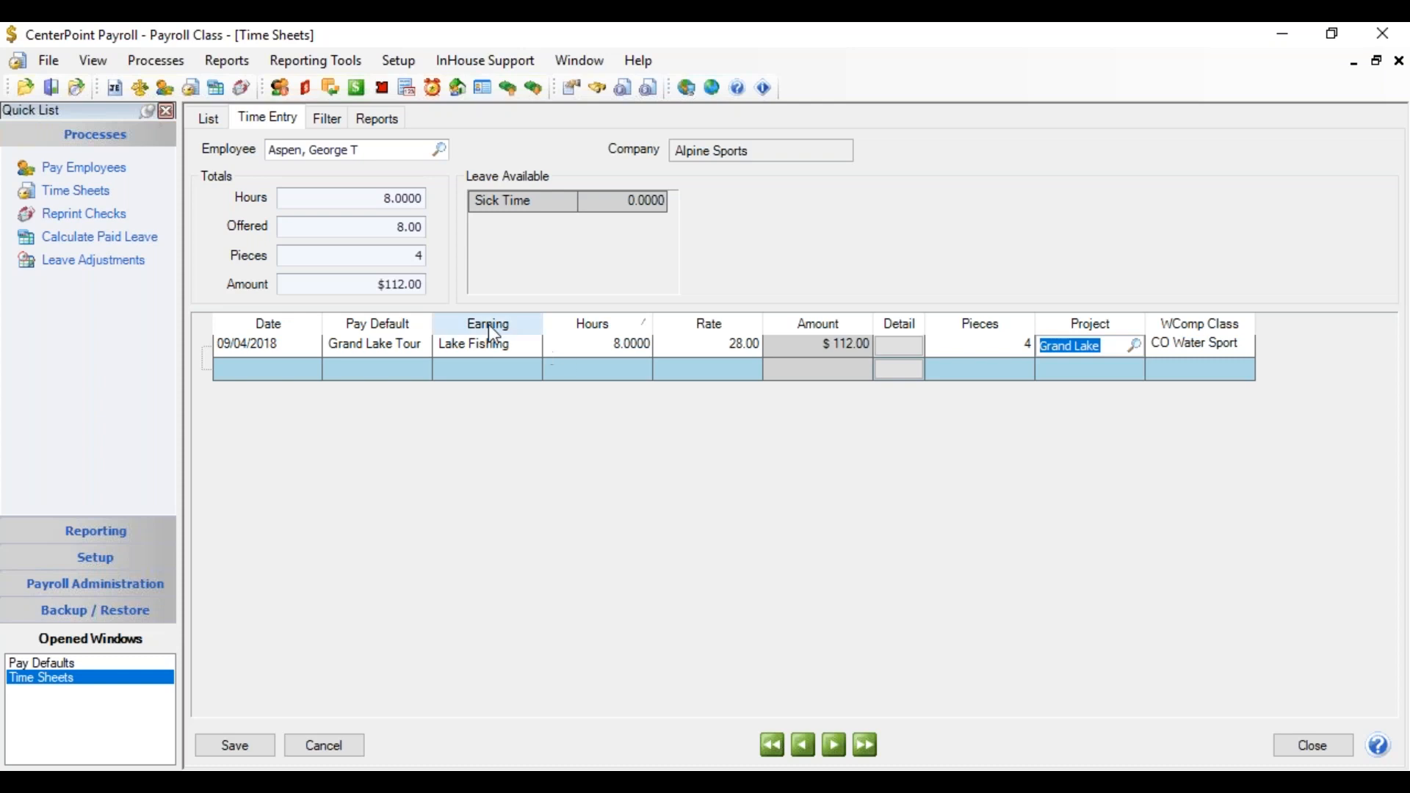
Add a second time entry line dated 09/04/2018 without a pay default, using the Road Biking earning.
left_click(240, 370)
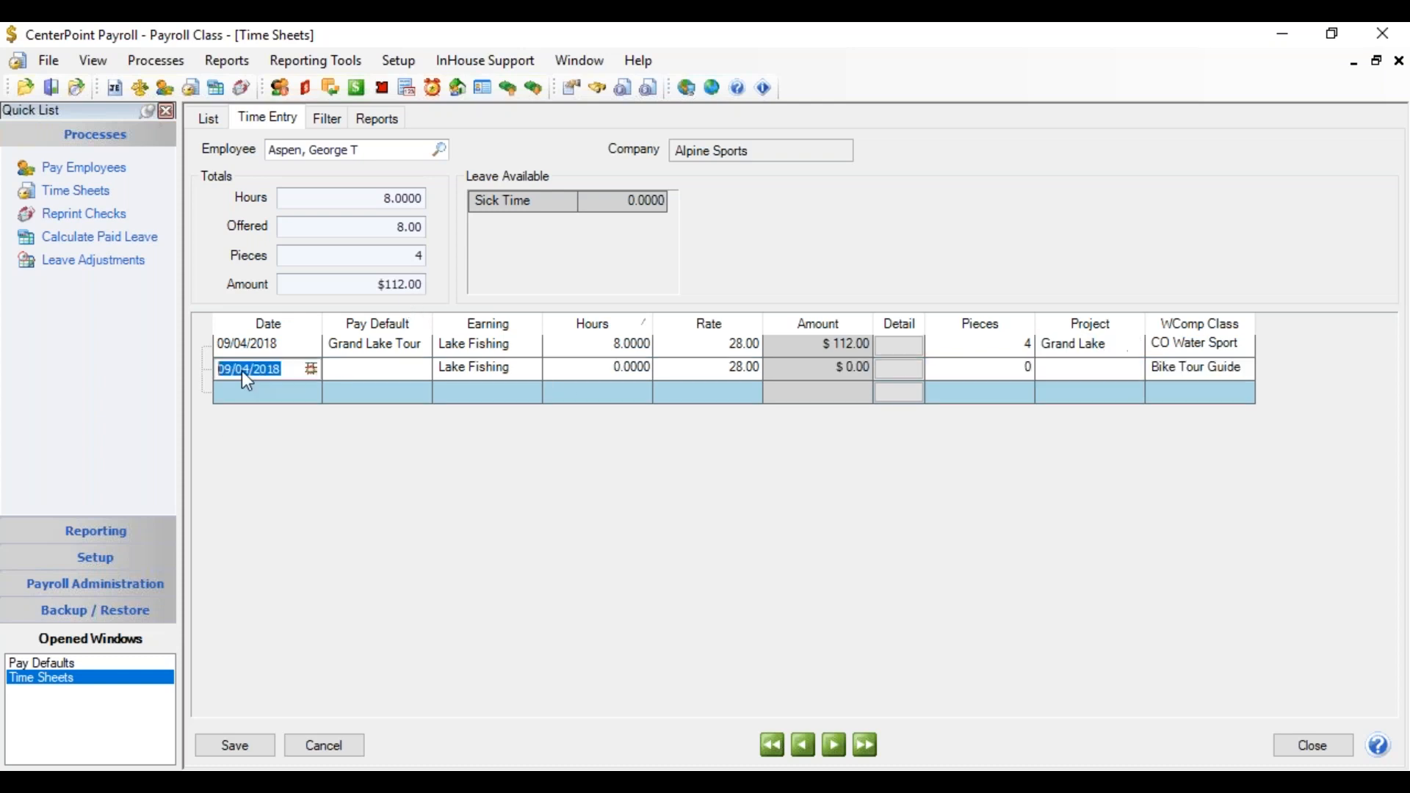
key("Tab")
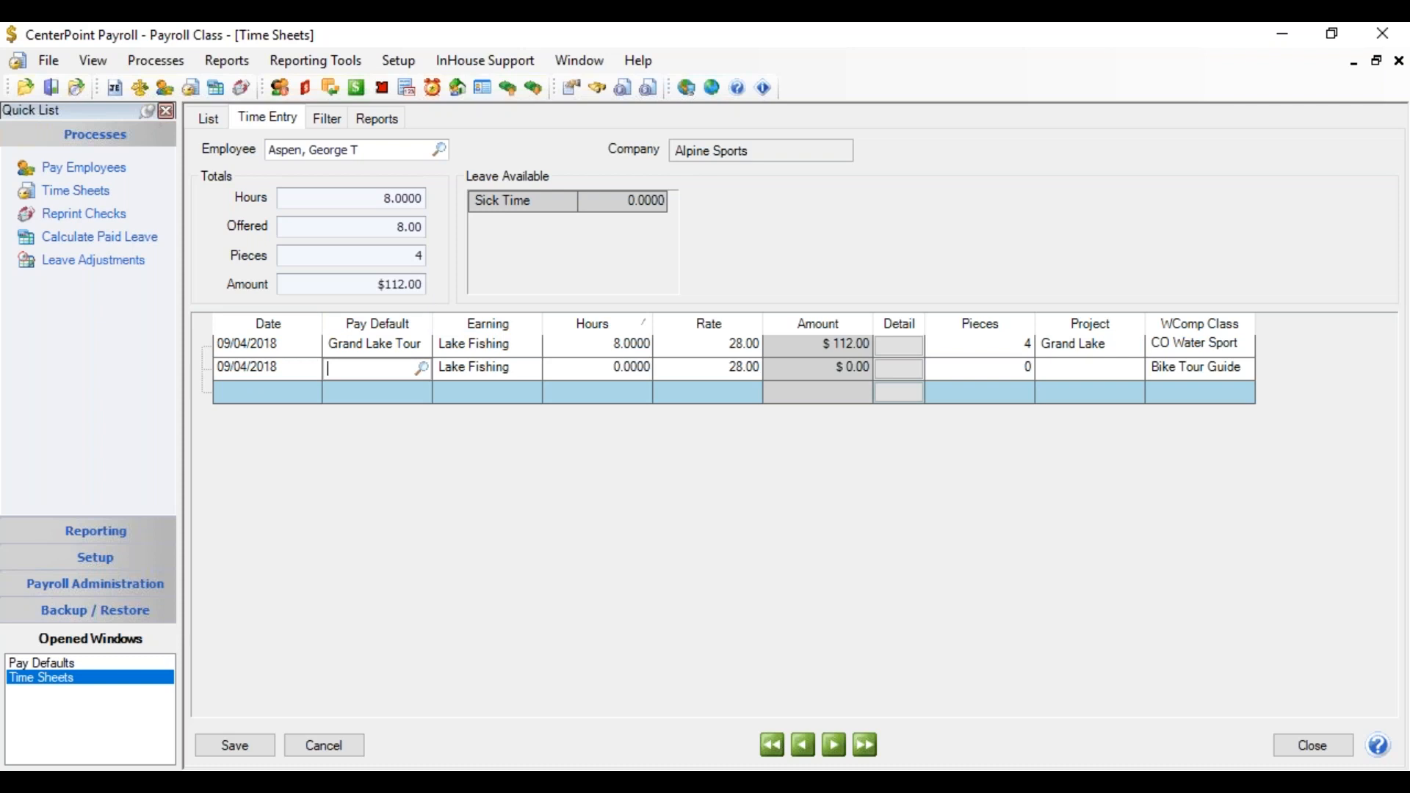
key("Tab")
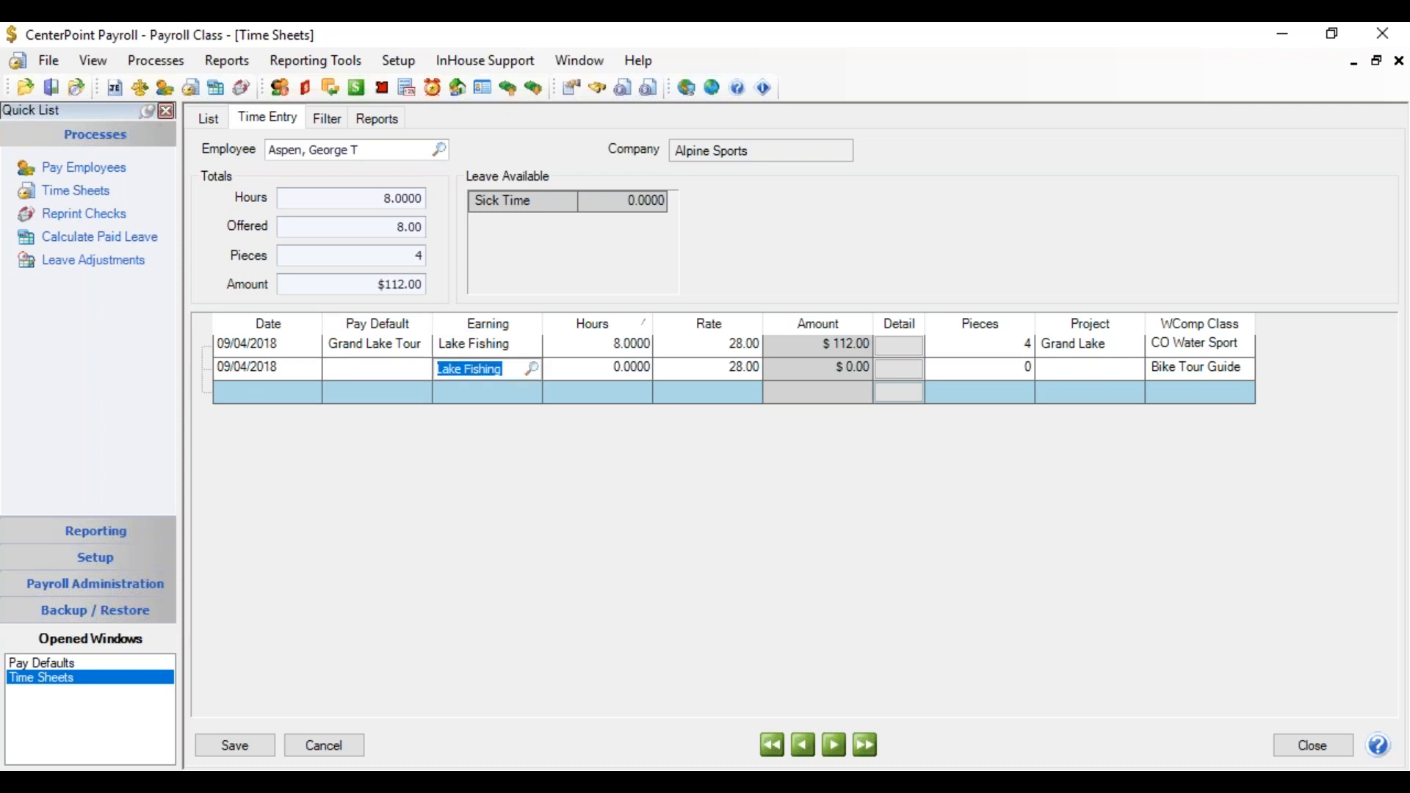
type("s")
key("BackSpace")
type("ra")
key("BackSpace")
type("oad")
key("Tab")
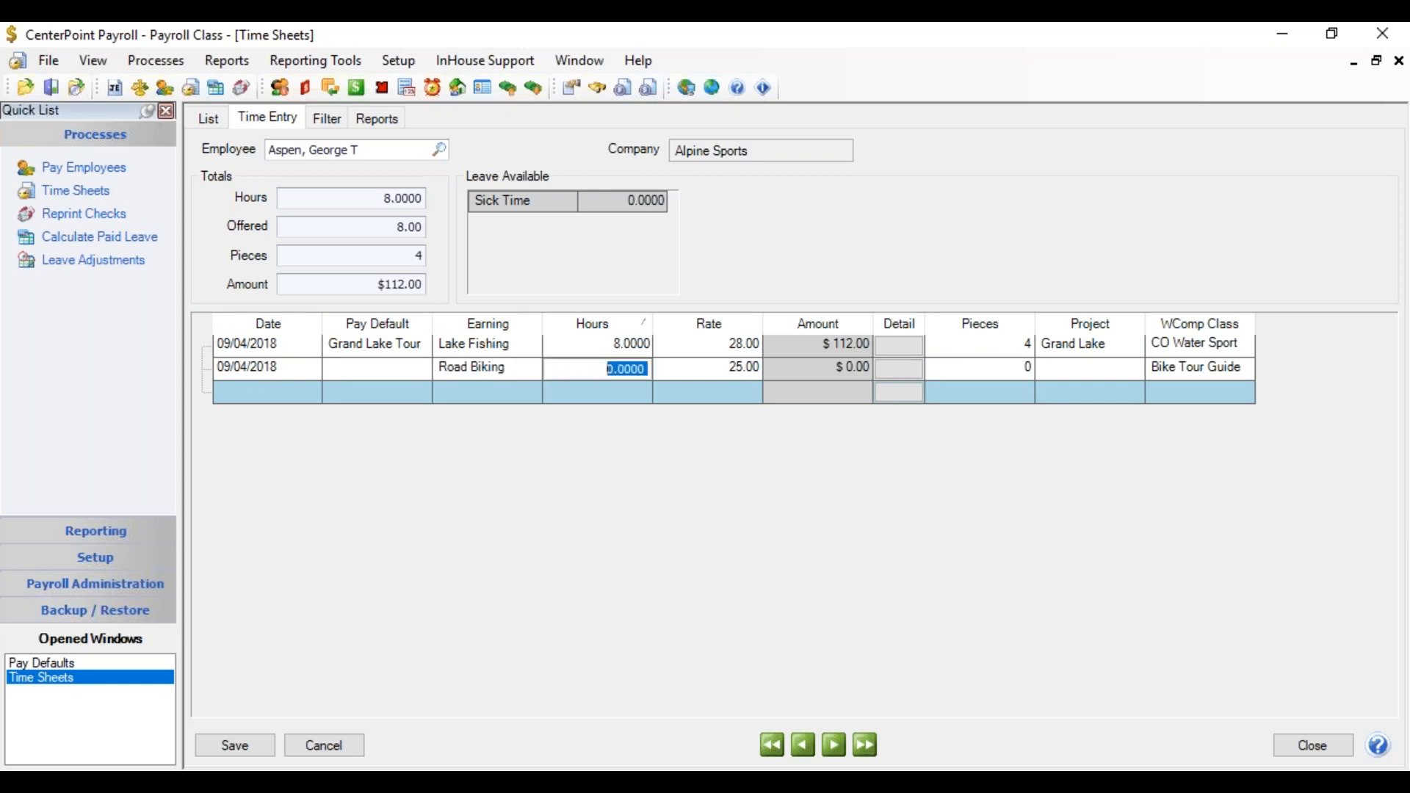
Enter 4 hours and 3 pieces on the Road Biking line.
type("4")
key("Tab")
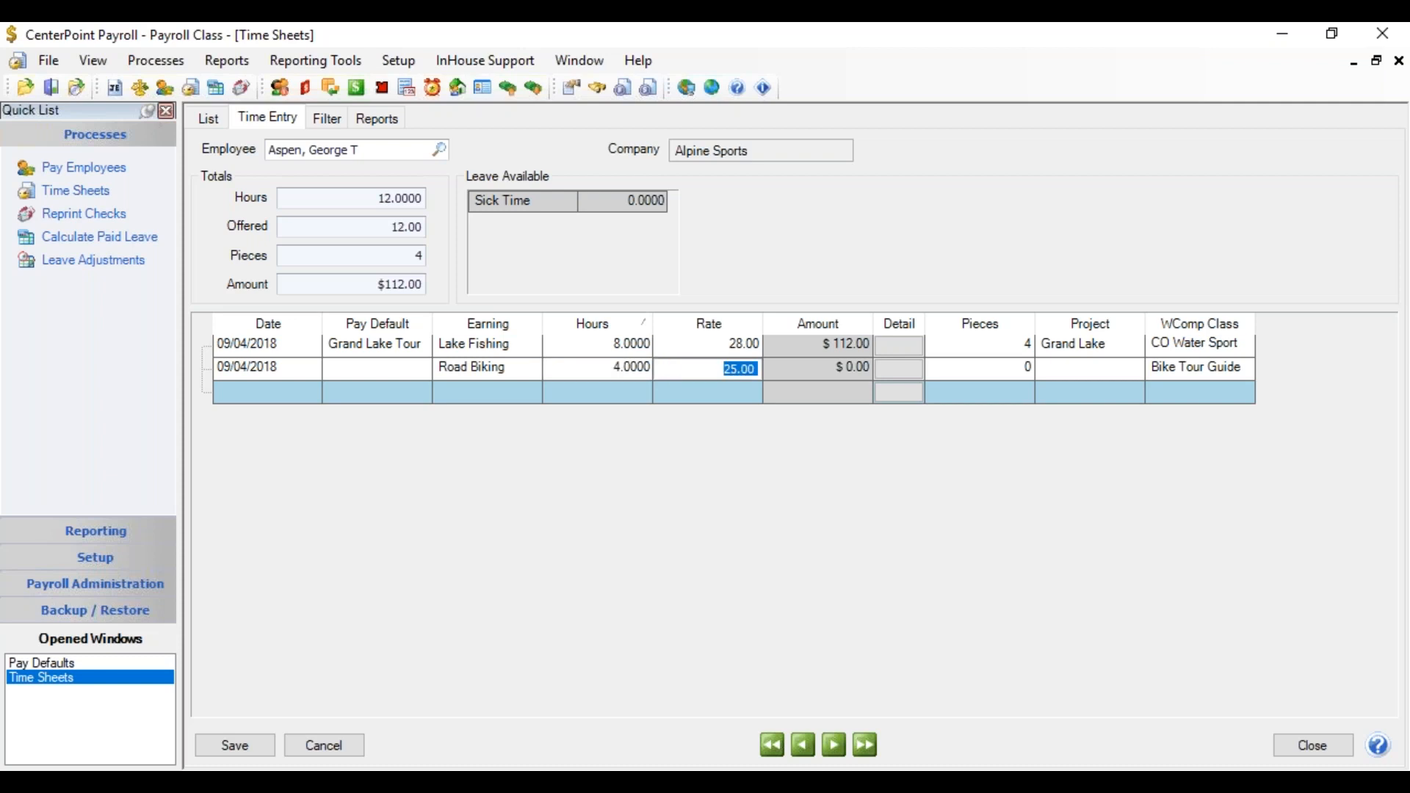
key("Tab")
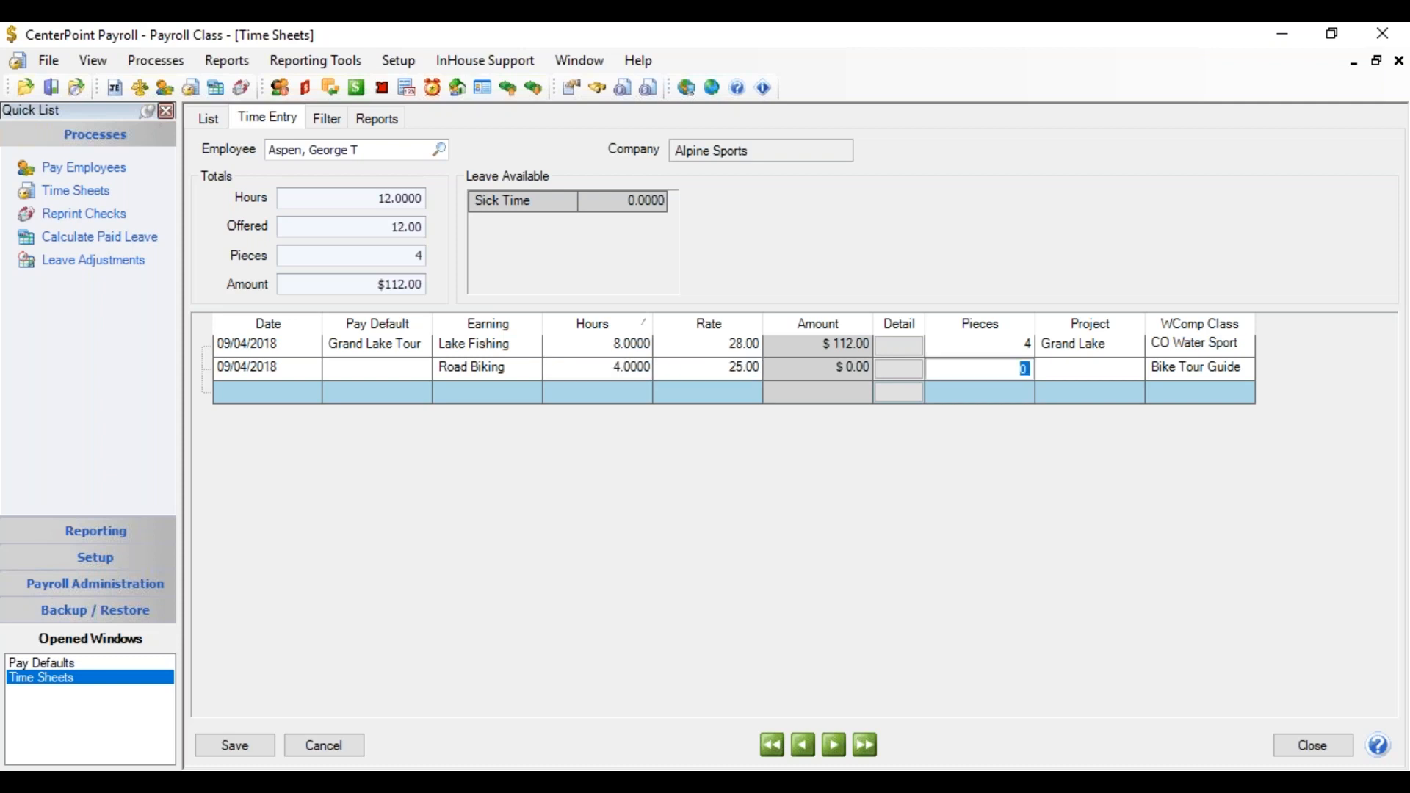
type("3")
key("Tab")
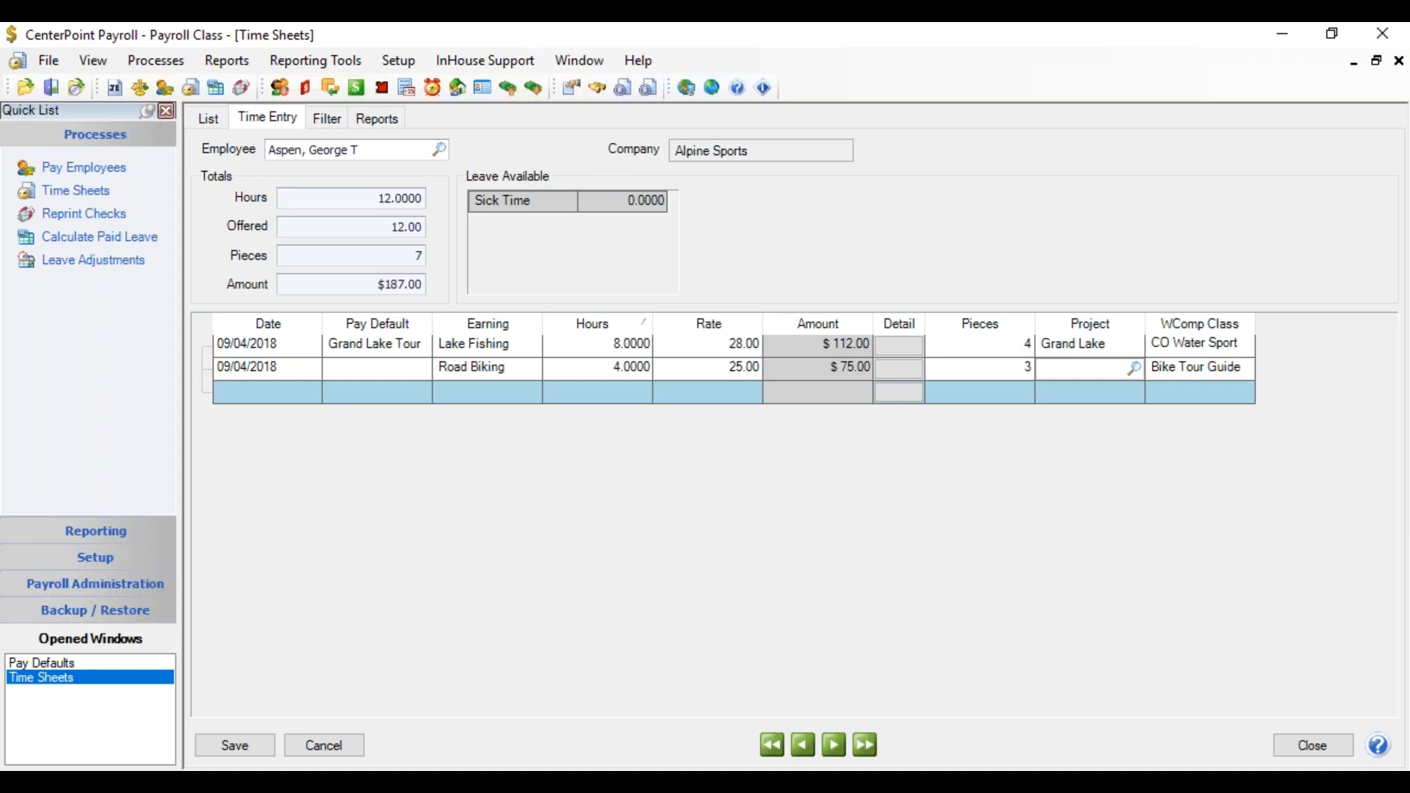